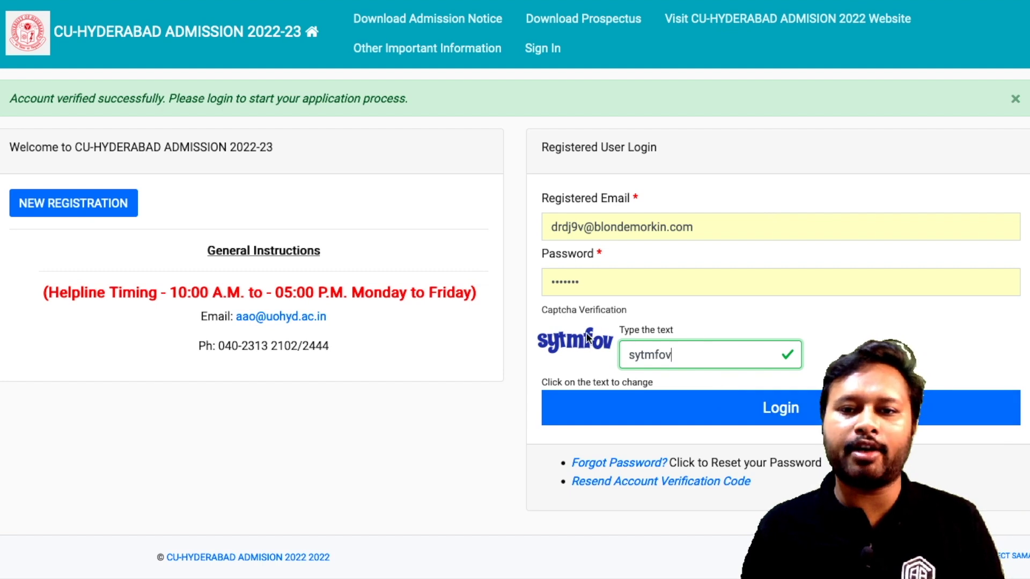
# Log in to the registered applicant account and open the profile form for completion
pyautogui.click(738, 419)
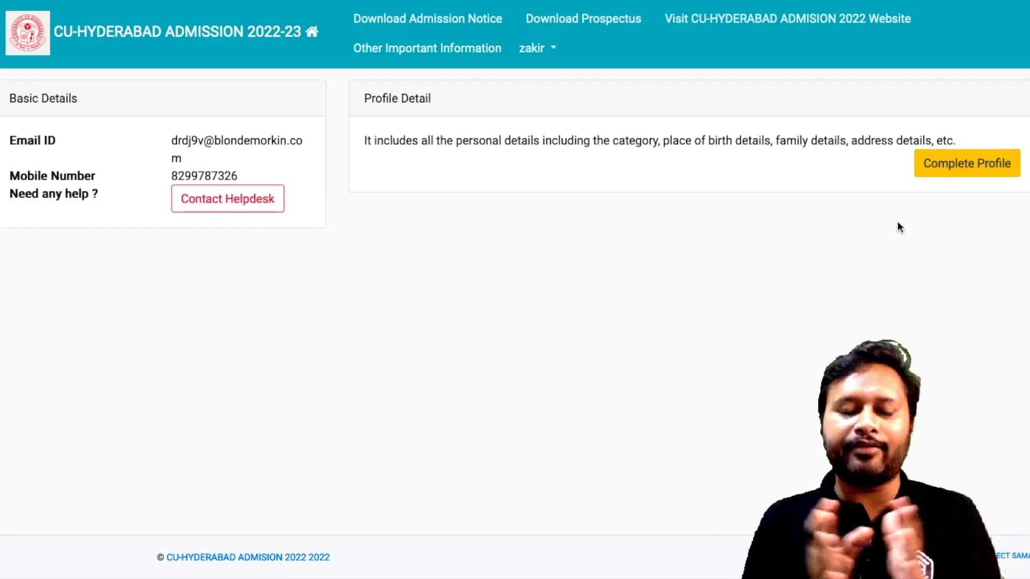
pyautogui.click(948, 169)
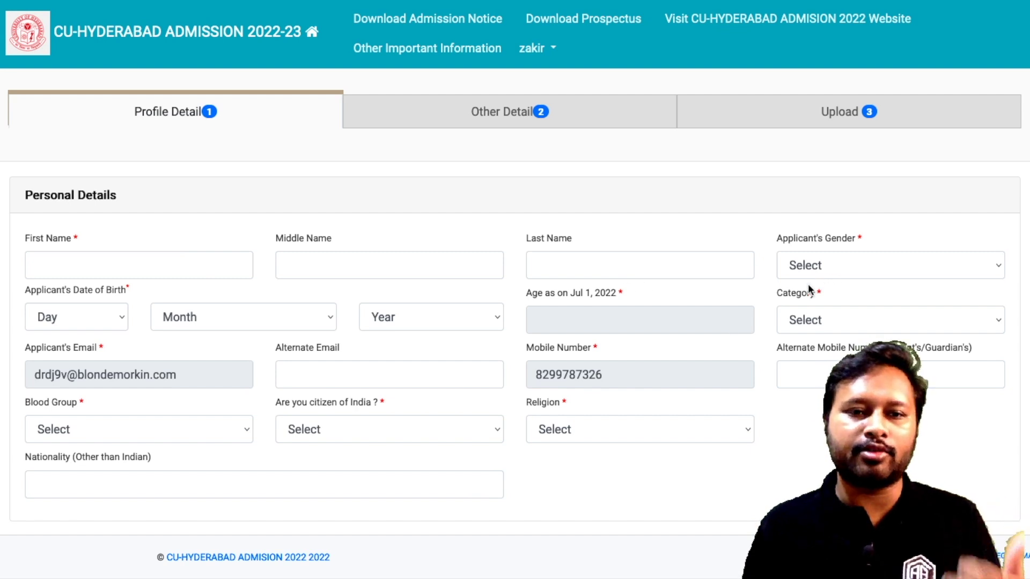
# Look through the profile form's personal, birthplace, family, registration, quota, address and bank detail sections
pyautogui.scroll(-9, 471, 346)
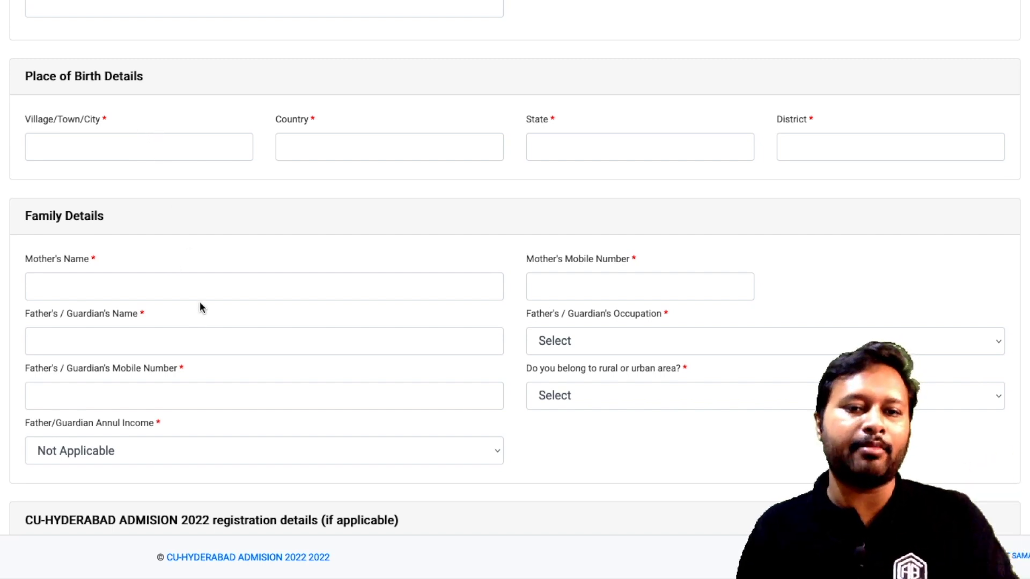
pyautogui.scroll(-8, 199, 303)
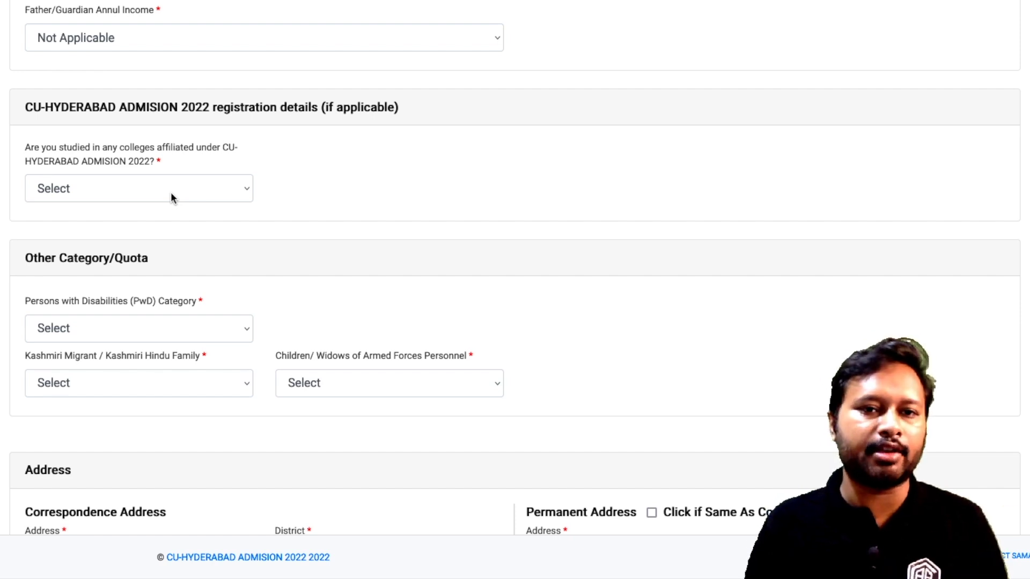
pyautogui.scroll(-3, 284, 319)
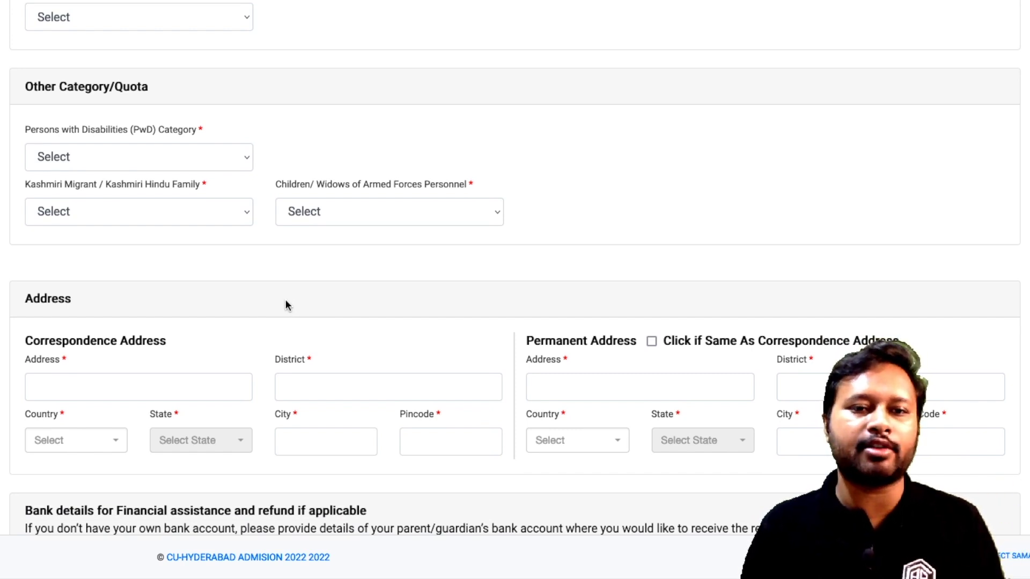
pyautogui.scroll(-5, 379, 371)
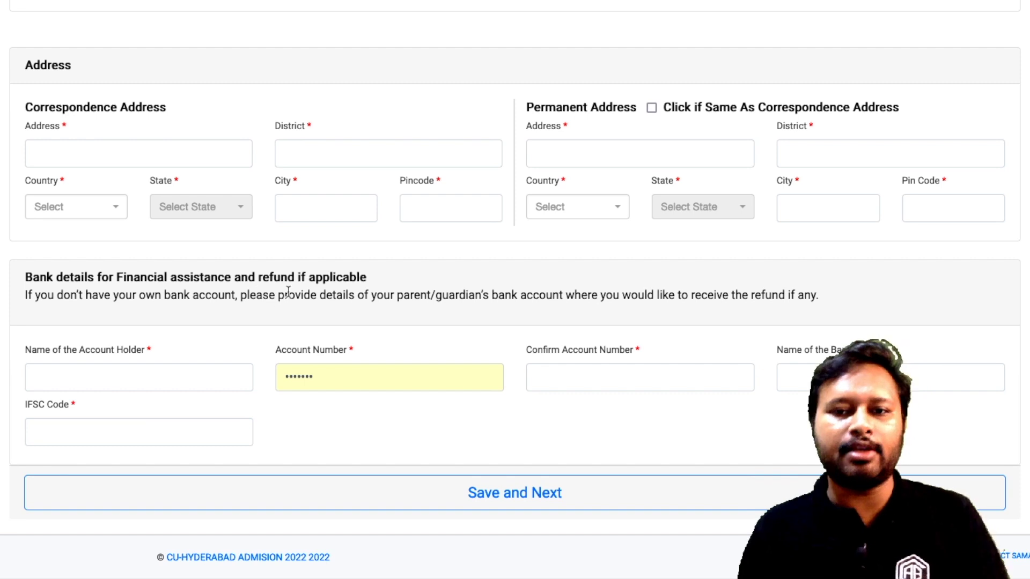
pyautogui.scroll(15, 303, 306)
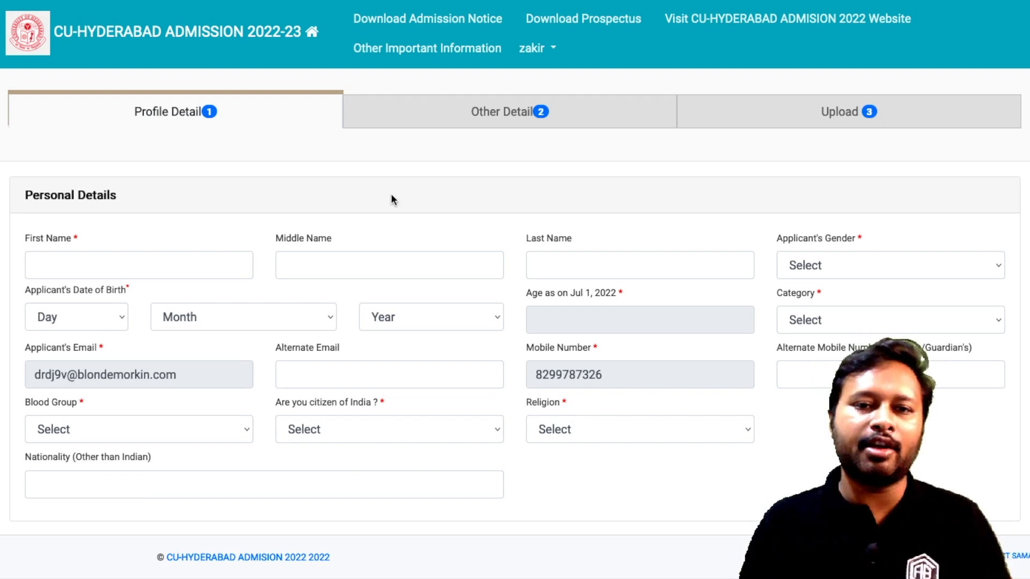
# Complete the profile details, review the saved summary and continue to the Other Details section
pyautogui.click(188, 265)
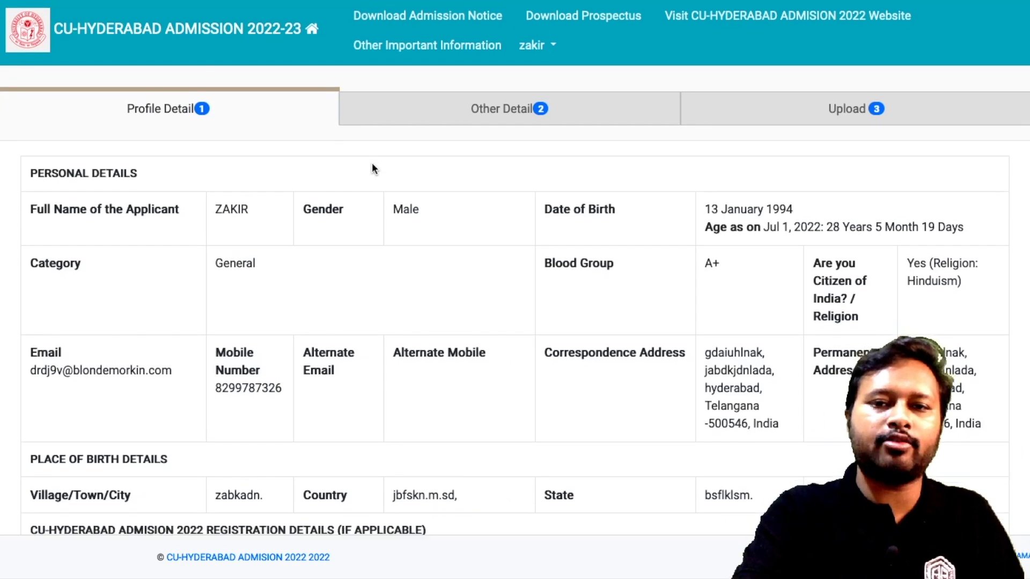
pyautogui.scroll(-15, 372, 165)
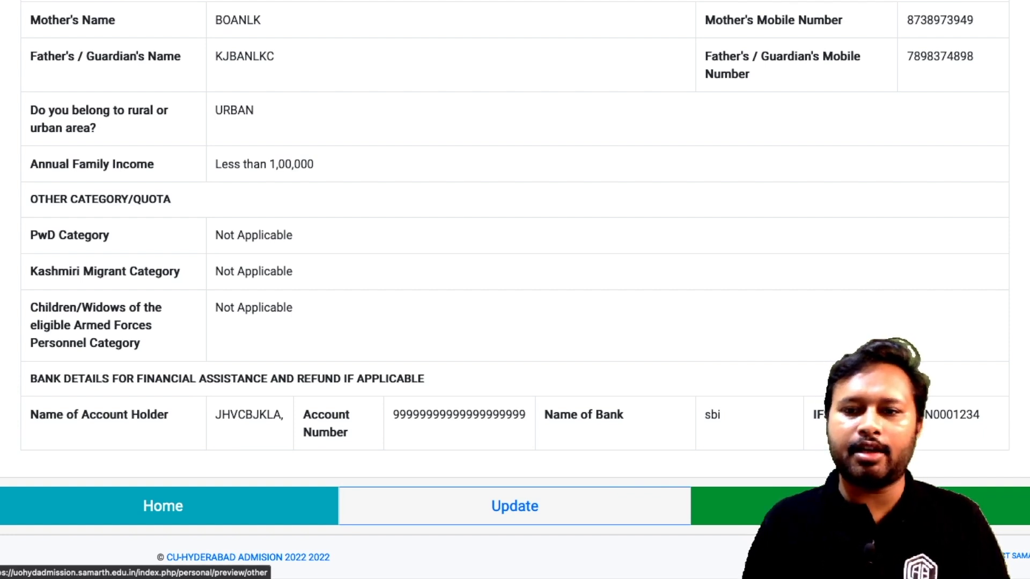
pyautogui.click(514, 506)
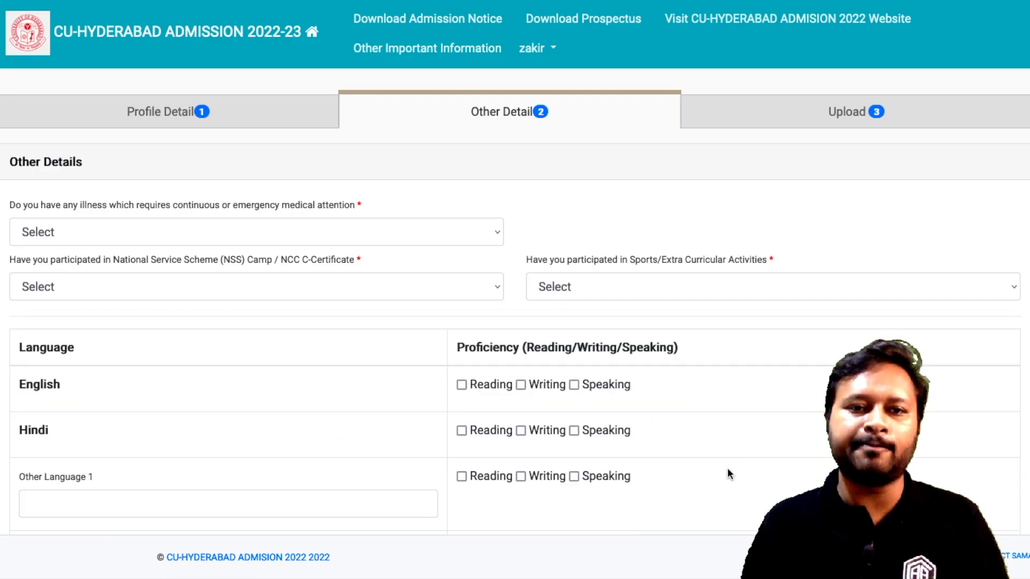
# Answer No to the questions on illness, NSS camp / NCC C-Certificate and sports or extracurricular participation
pyautogui.click(299, 232)
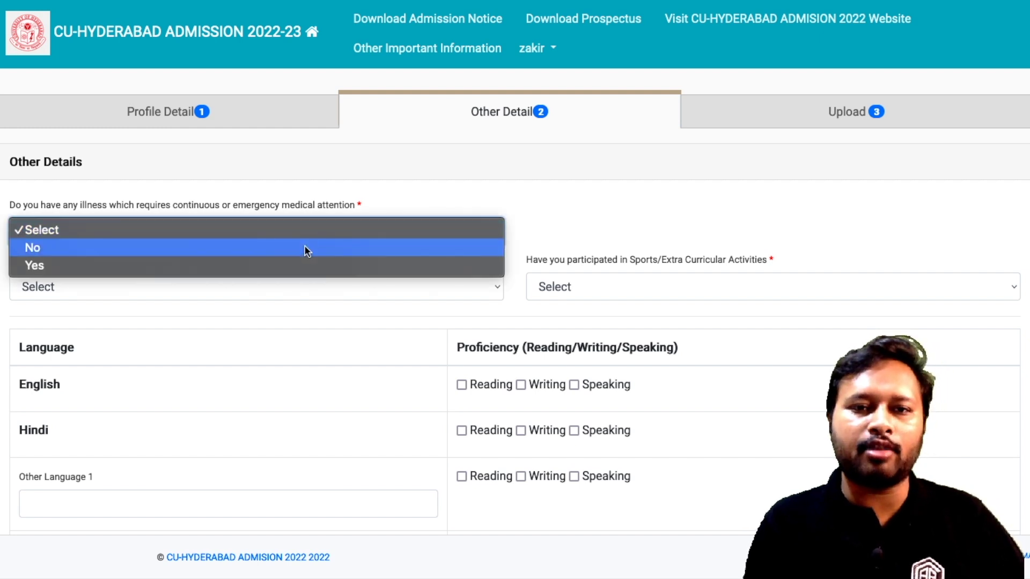
pyautogui.click(305, 246)
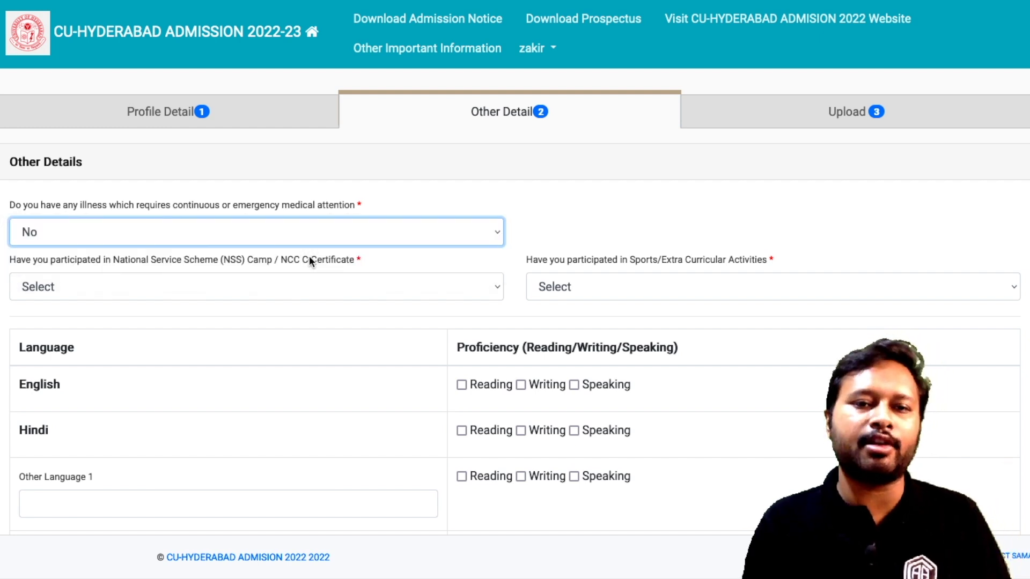
pyautogui.click(272, 283)
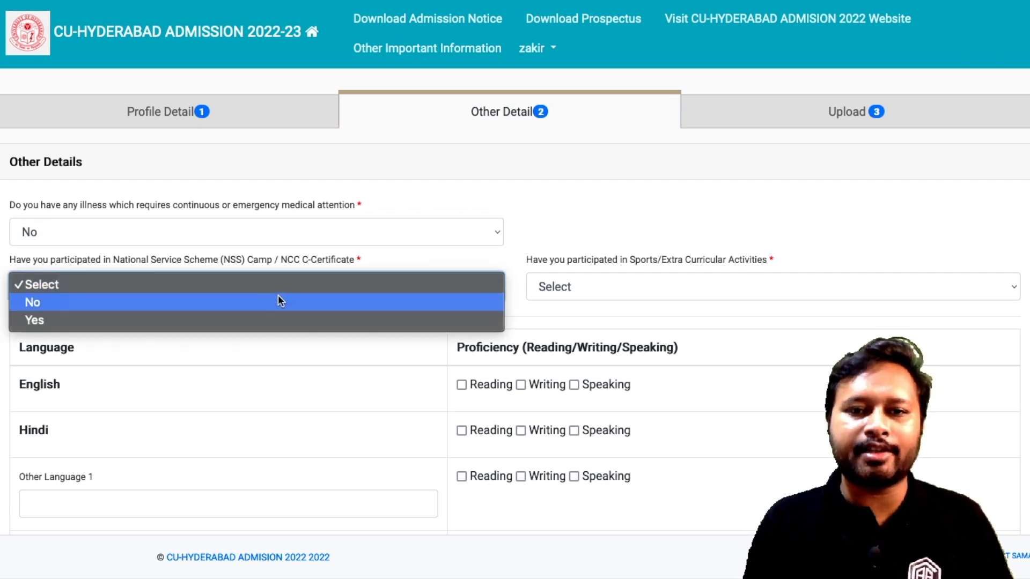
pyautogui.click(278, 301)
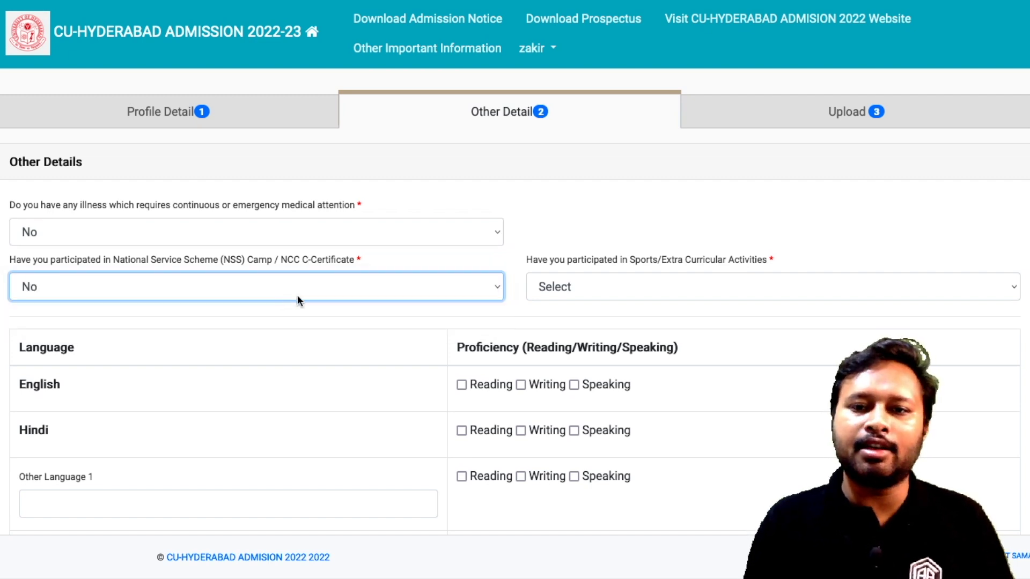
pyautogui.click(692, 289)
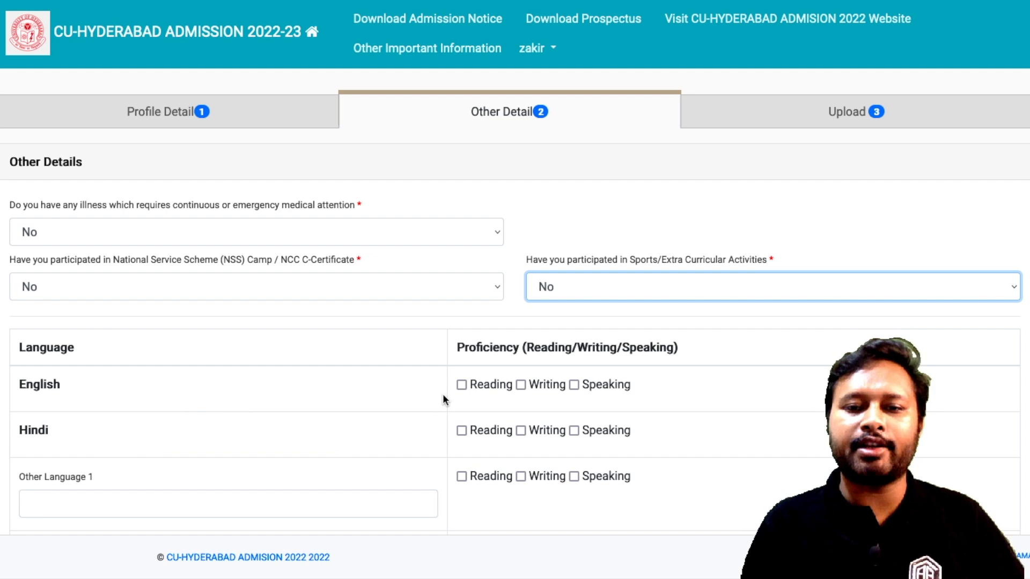
# Mark reading, writing and speaking proficiency for English and Hindi, and save the other details
pyautogui.click(462, 385)
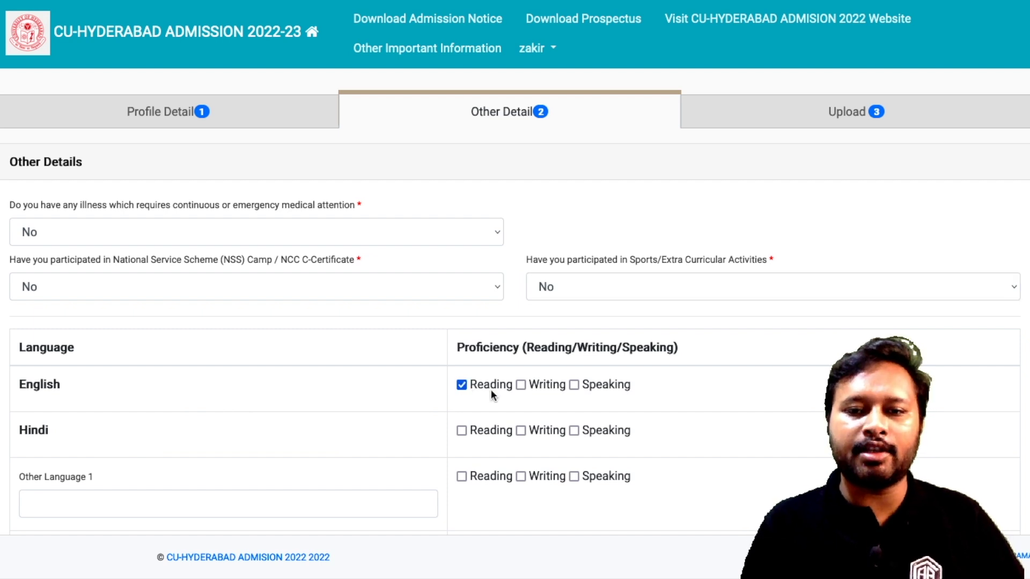
pyautogui.click(477, 431)
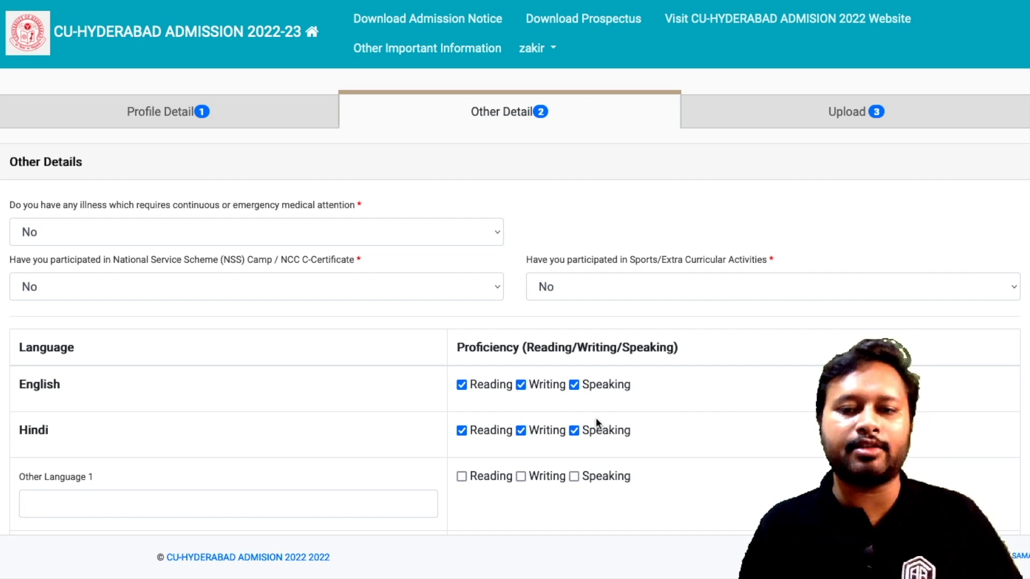
pyautogui.scroll(-3, 592, 430)
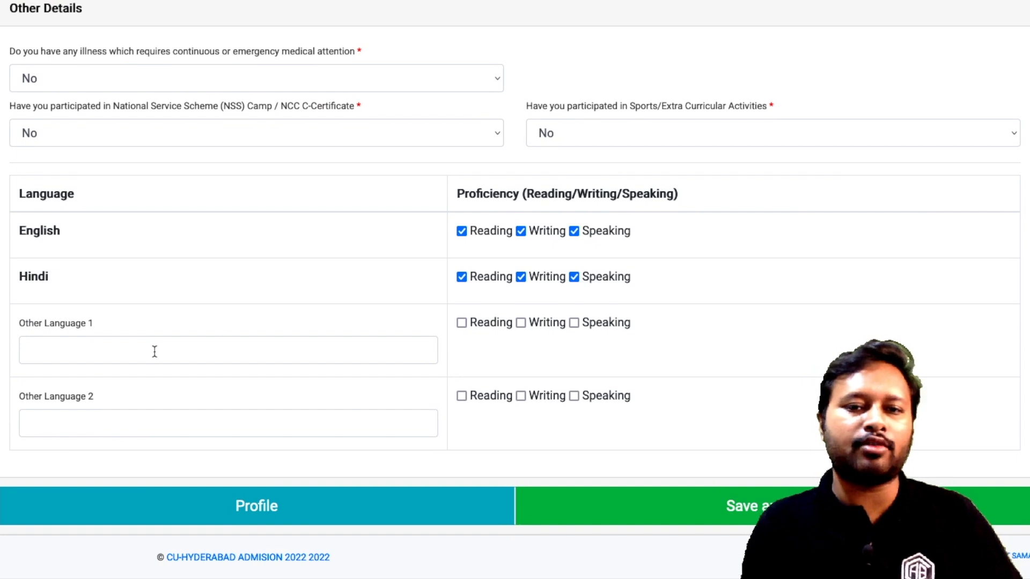
pyautogui.click(718, 513)
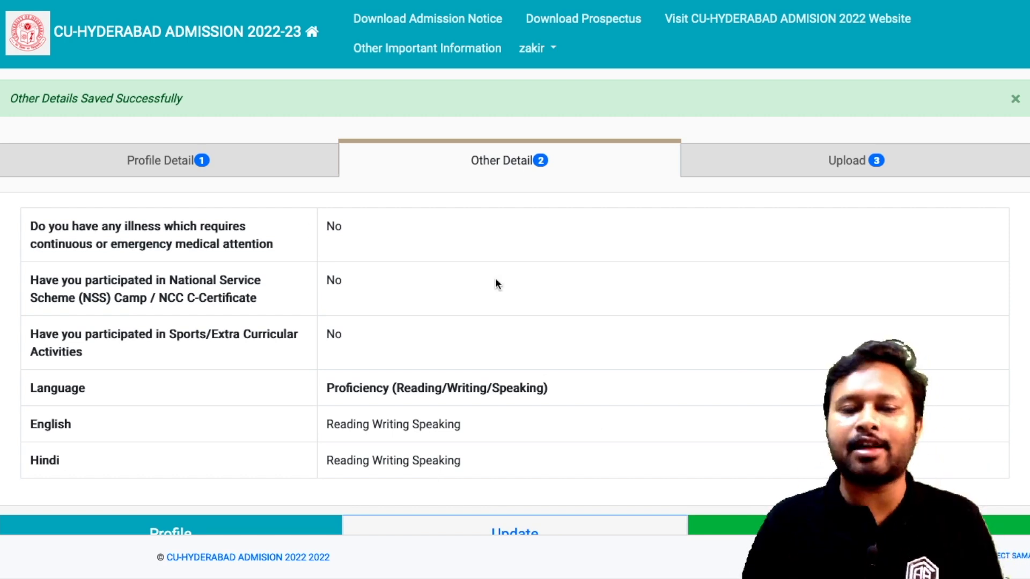
# Continue to the document upload section and upload logo.jpeg as both the photo and the signature
pyautogui.scroll(-1, 737, 505)
pyautogui.click(743, 504)
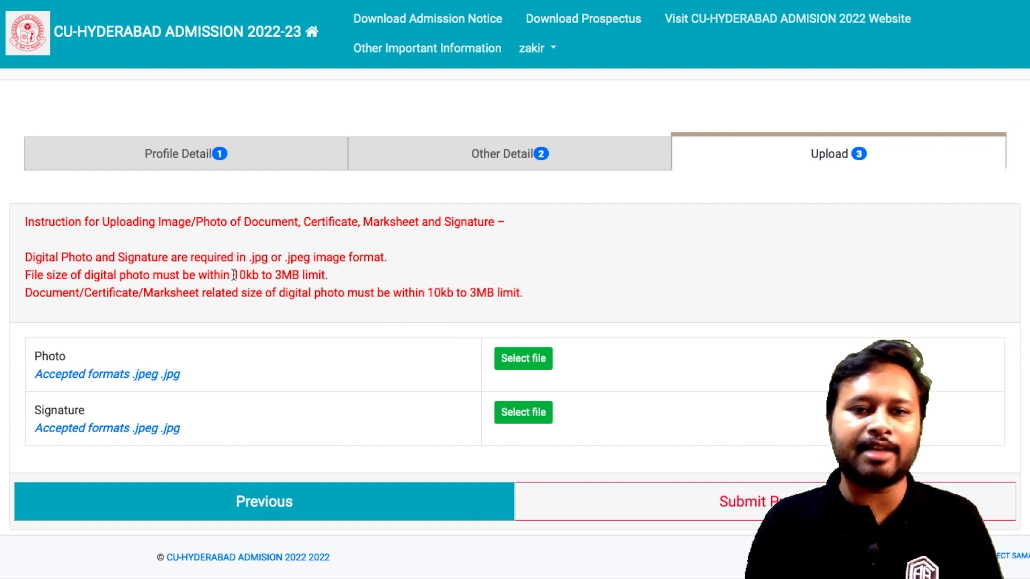
pyautogui.moveTo(238, 274); pyautogui.dragTo(331, 271)
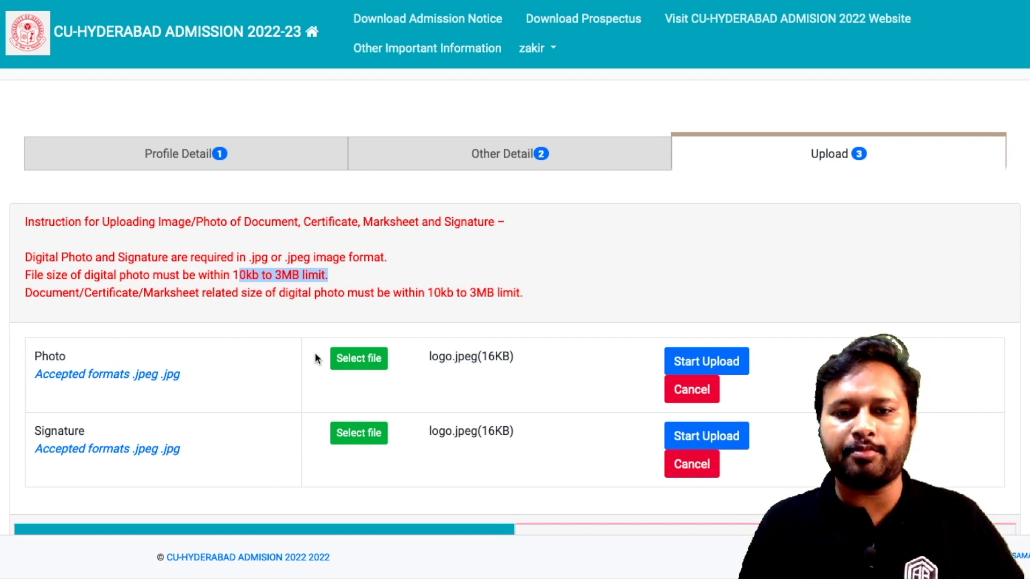
pyautogui.click(706, 362)
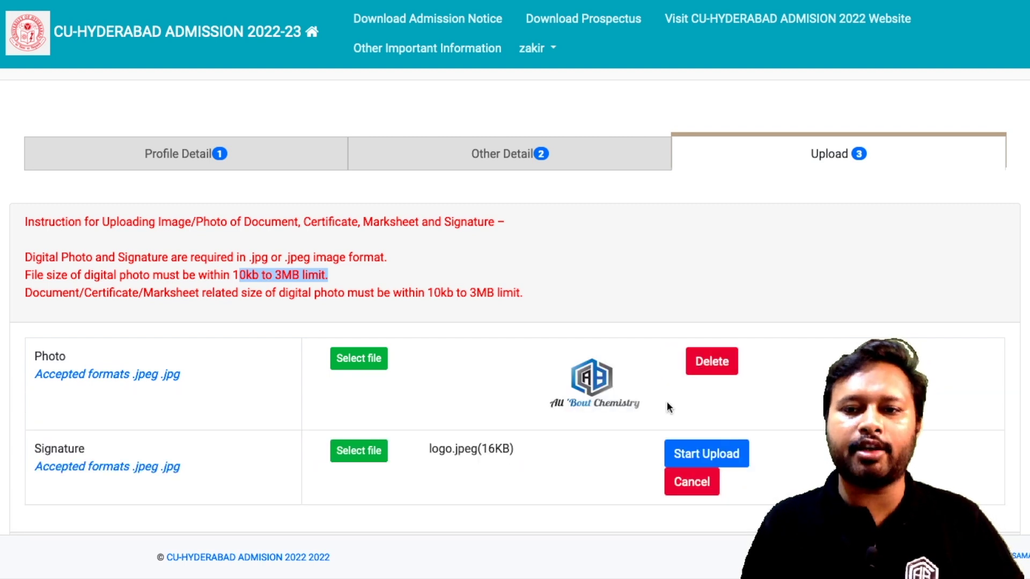
pyautogui.click(712, 453)
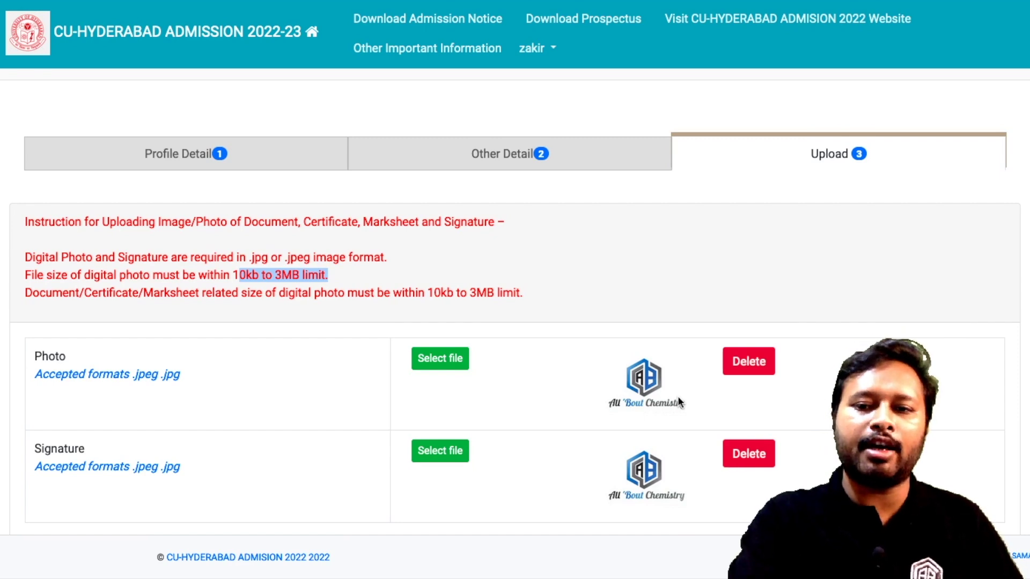
# Submit the profile, accepting the declaration that all its statements are true, complete and correct
pyautogui.scroll(-1, 677, 398)
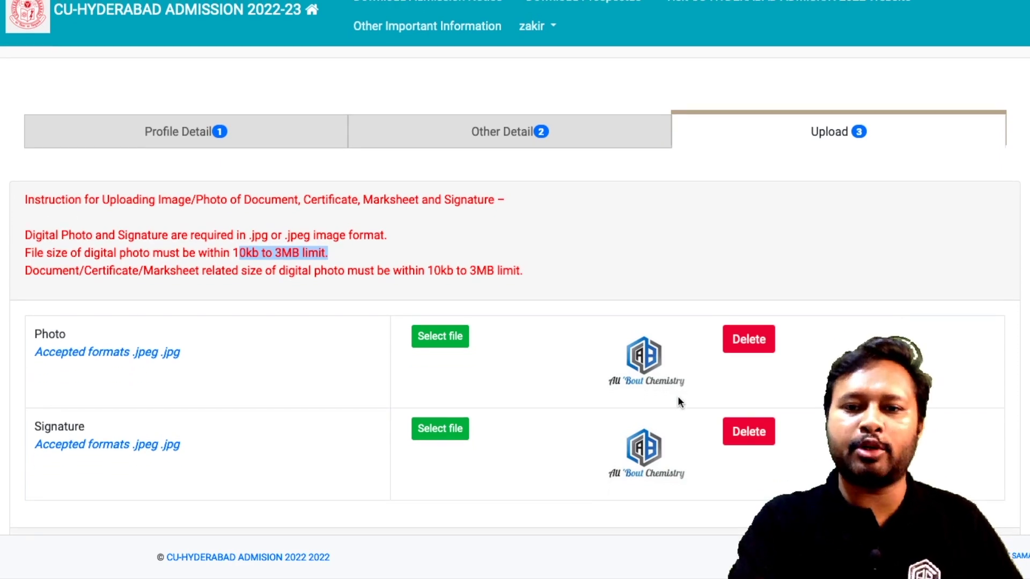
pyautogui.scroll(-1, 677, 400)
pyautogui.scroll(-1, 678, 400)
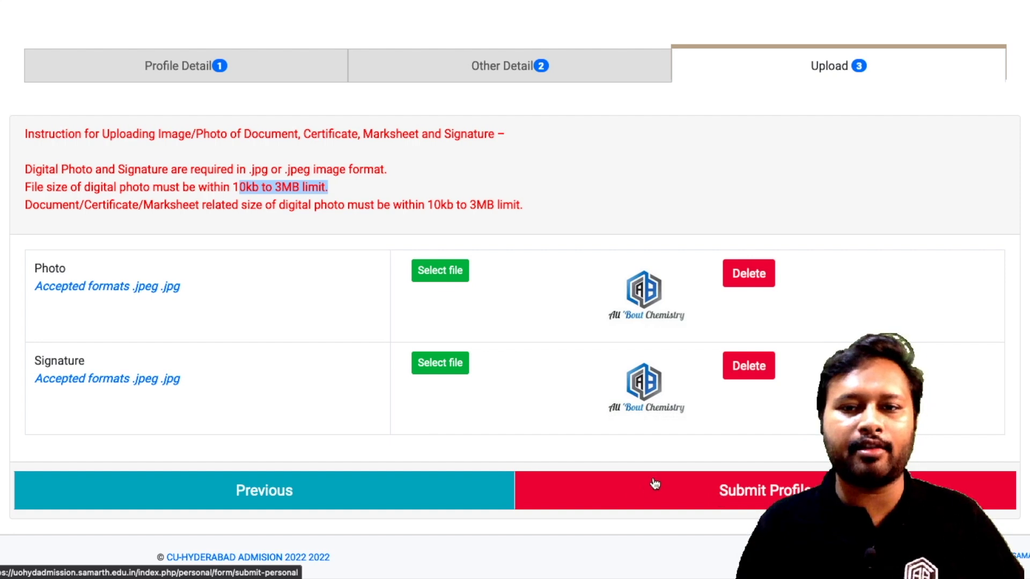
pyautogui.click(678, 492)
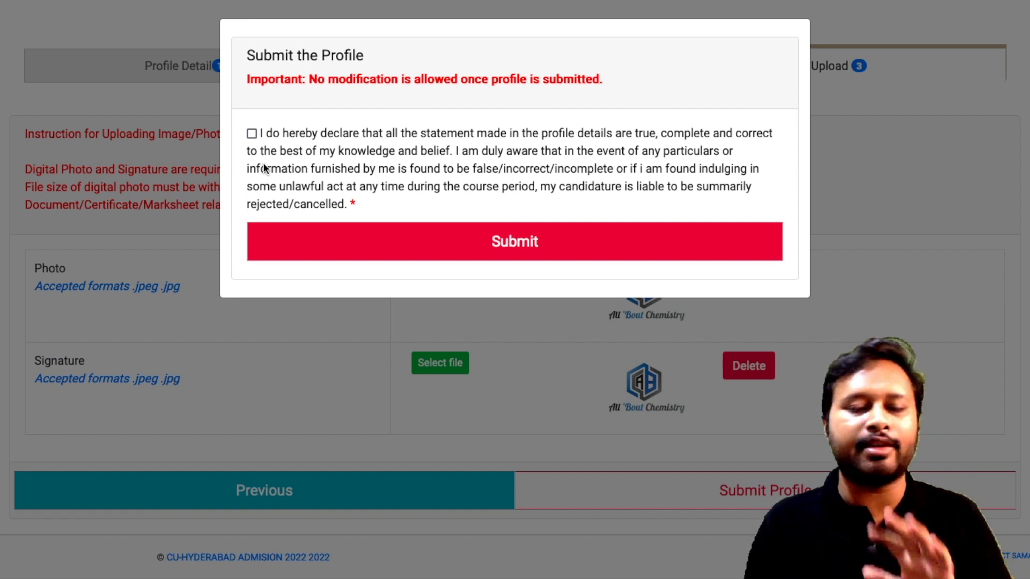
pyautogui.click(252, 134)
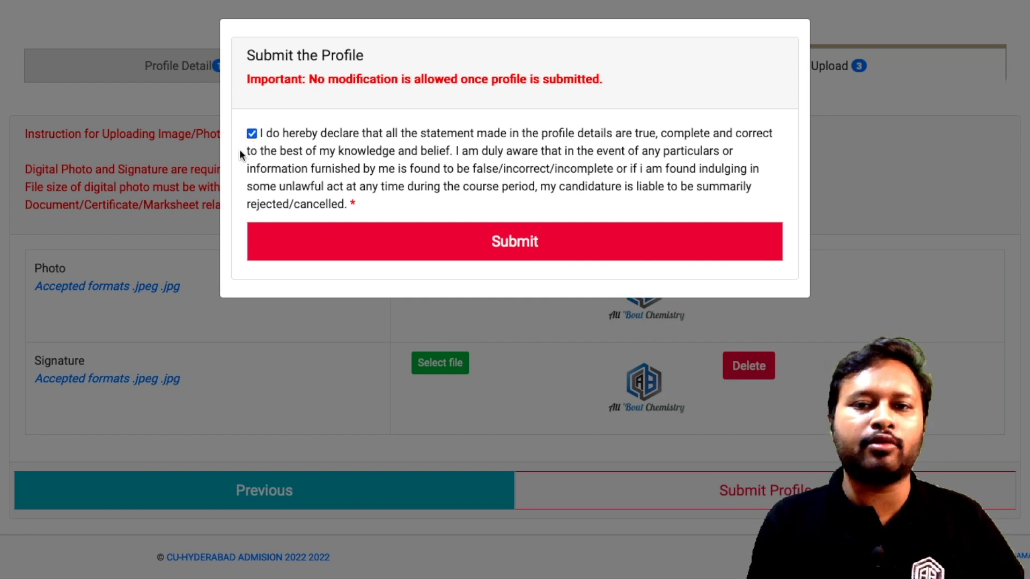
pyautogui.click(556, 244)
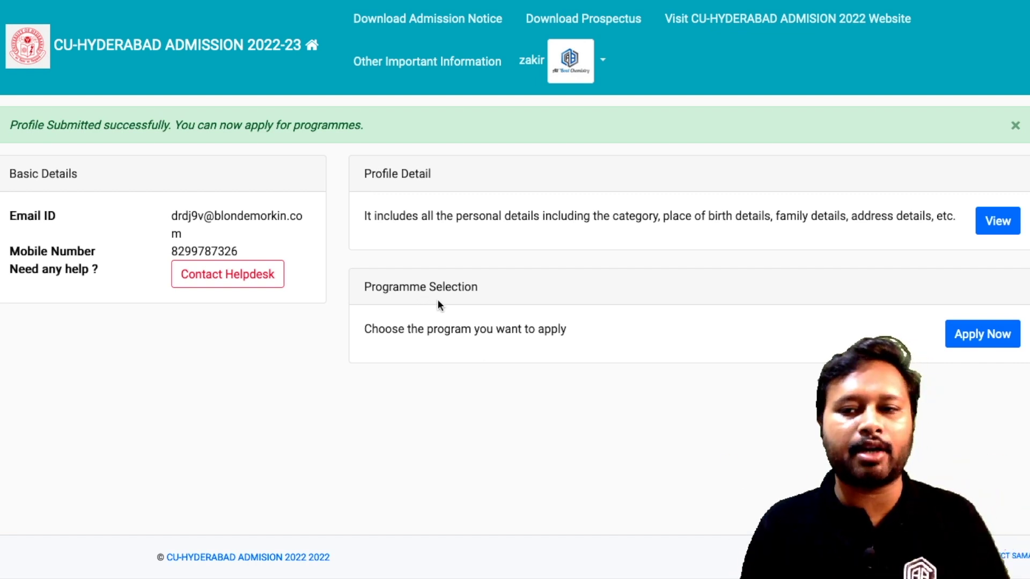
# Start a programme application with level DOCTORAL (Ph.D Programmes) and programme Doctor of Philosophy (Chemistry)
pyautogui.click(966, 341)
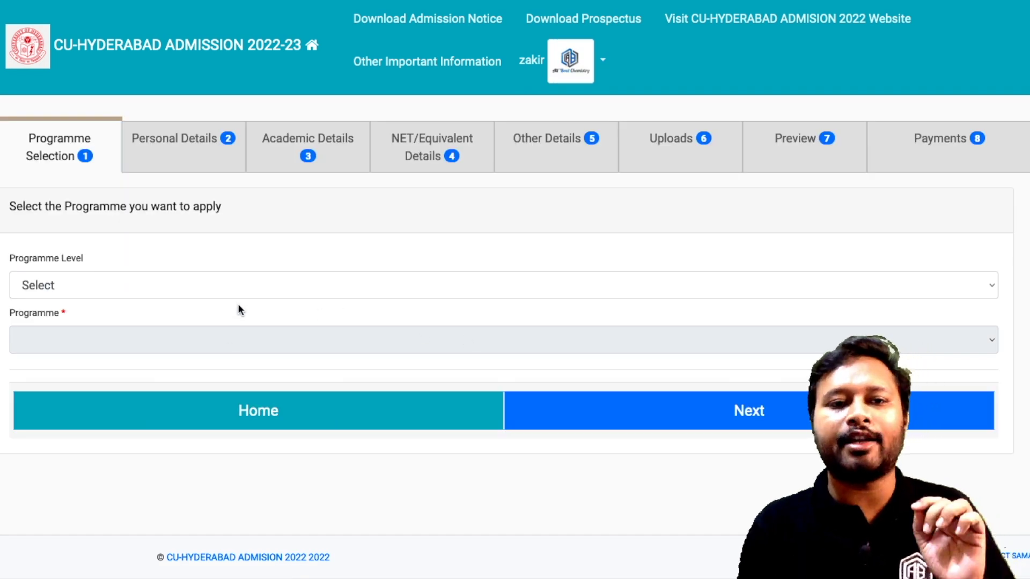
pyautogui.click(237, 287)
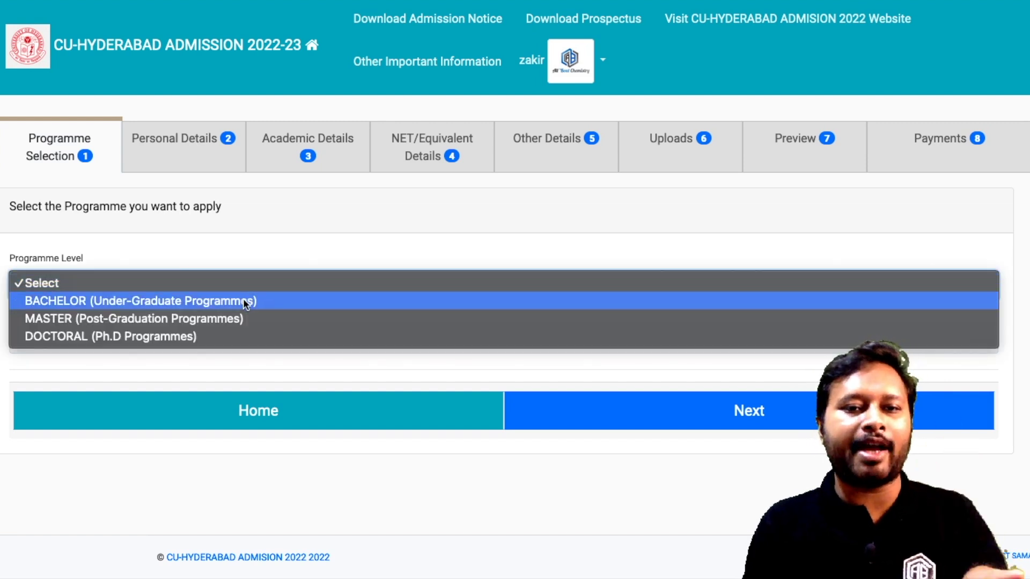
pyautogui.click(251, 336)
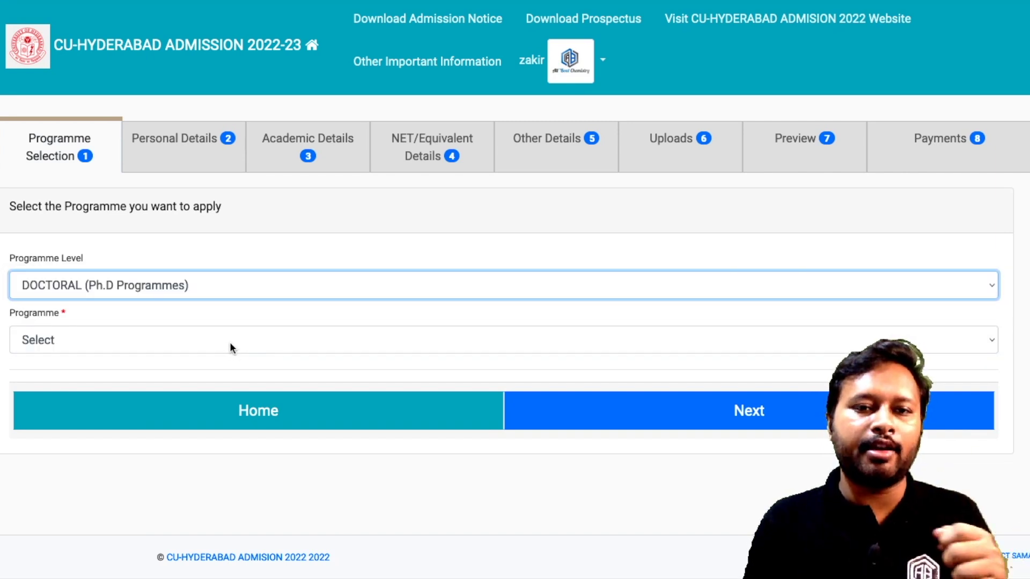
pyautogui.click(230, 342)
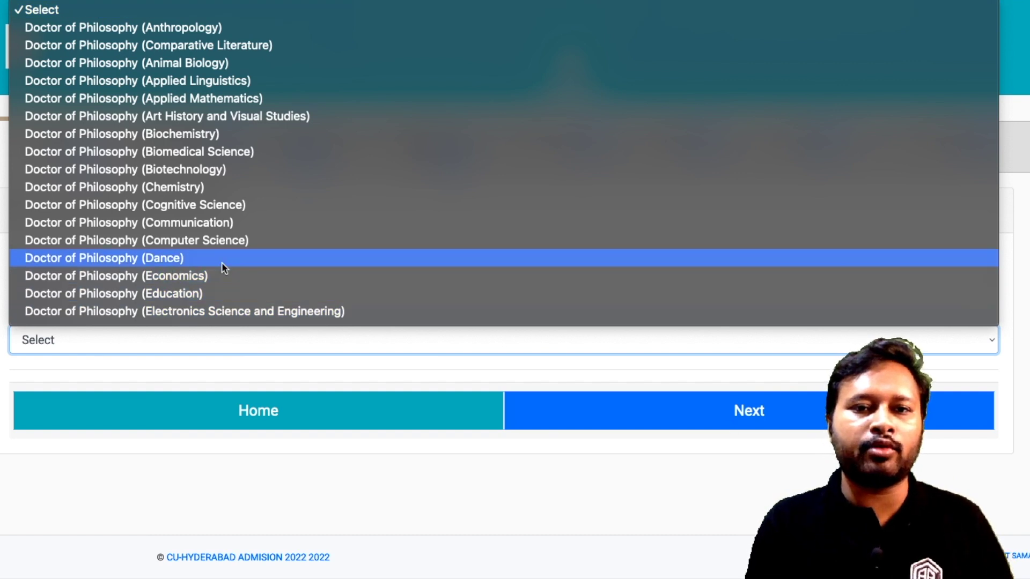
pyautogui.click(217, 188)
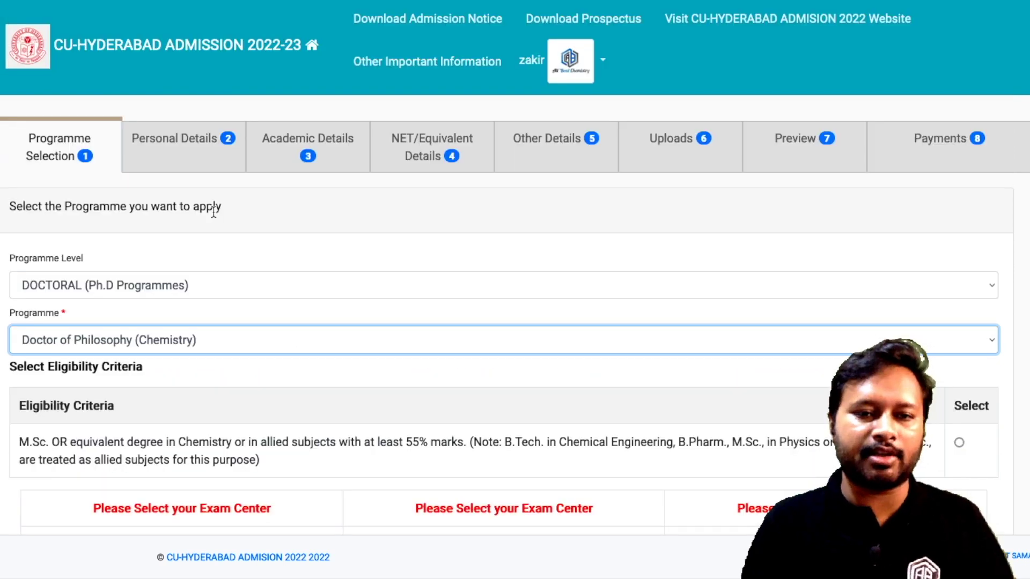
# Select the eligibility criterion of an M.Sc. or equivalent in Chemistry or allied subjects with at least 55% marks
pyautogui.scroll(-1, 386, 397)
pyautogui.scroll(-3, 385, 396)
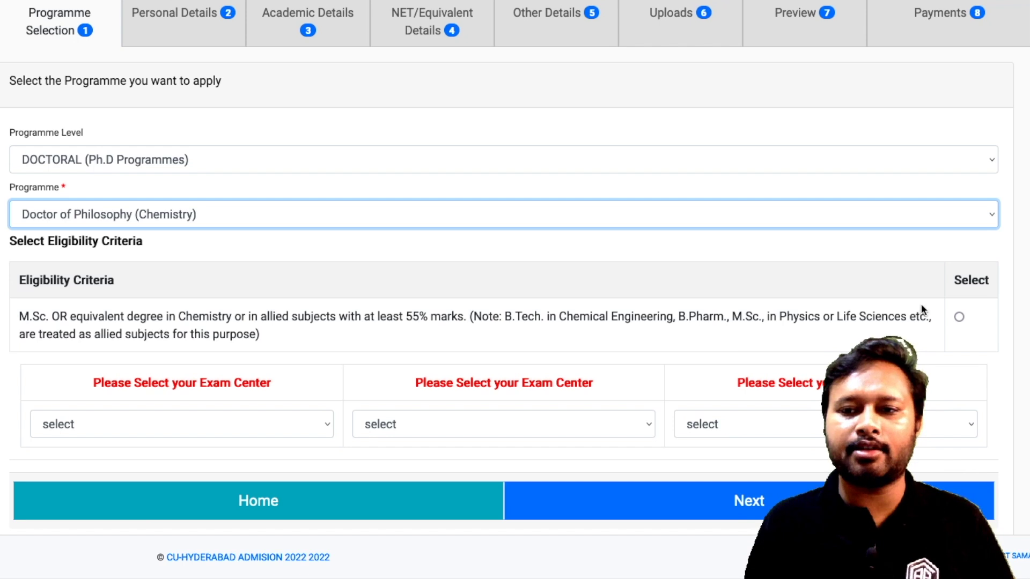
pyautogui.click(960, 316)
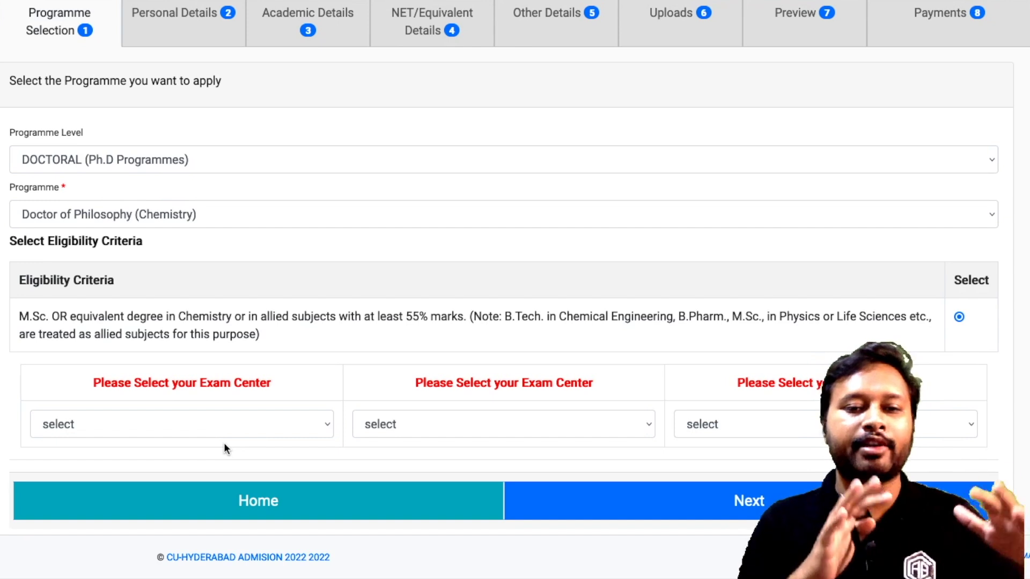
# Choose Hyderabad, Delhi and Kolkata as the first, second and third exam centres and submit the programme selection
pyautogui.click(285, 430)
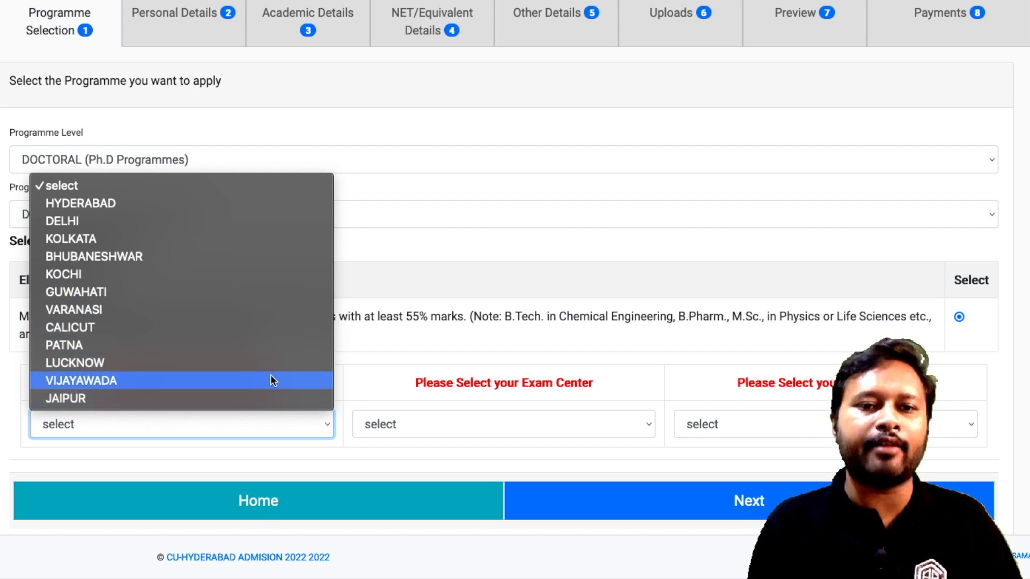
pyautogui.click(239, 206)
pyautogui.click(472, 432)
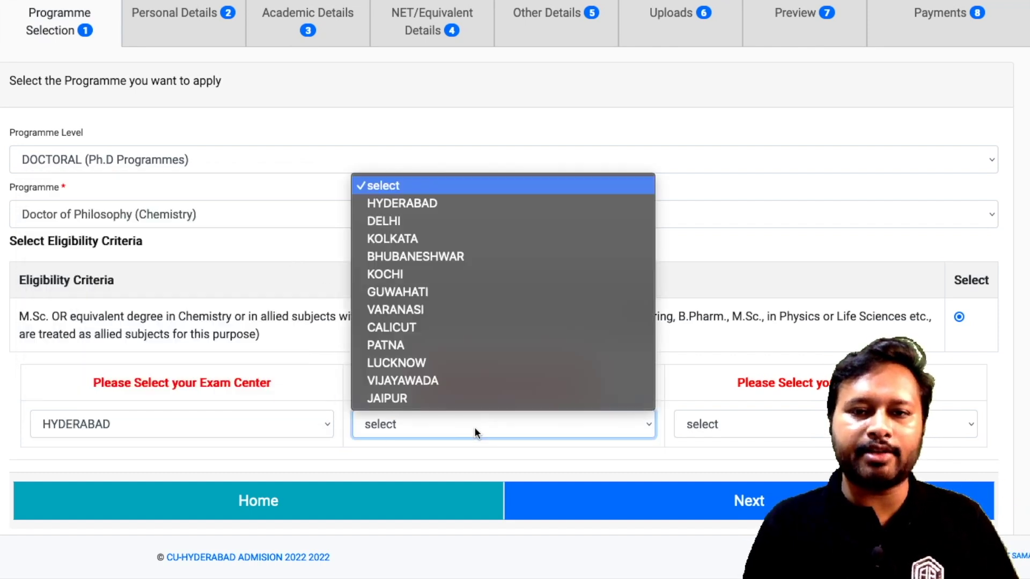
pyautogui.press('Escape')
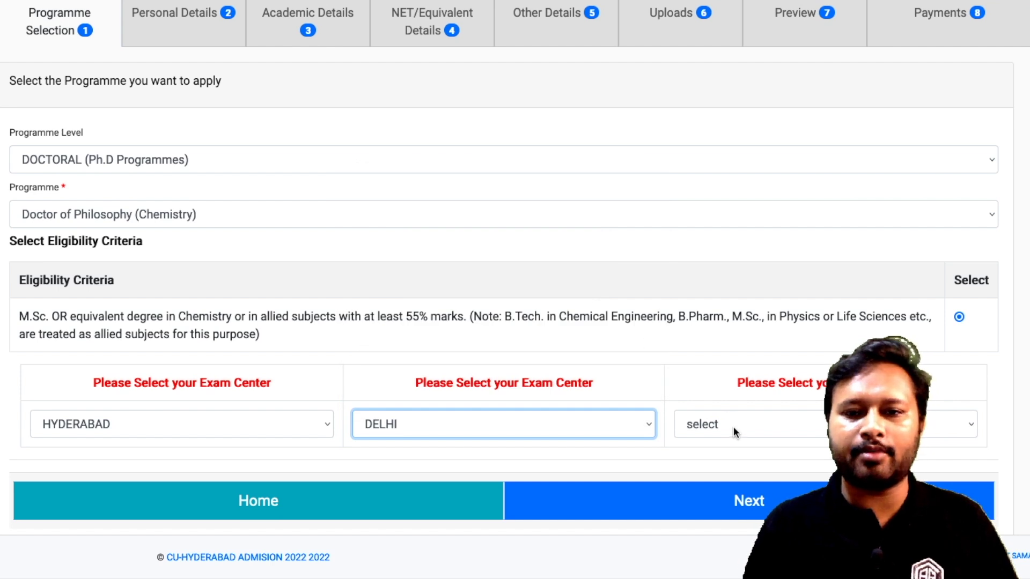
pyautogui.click(732, 426)
pyautogui.click(772, 236)
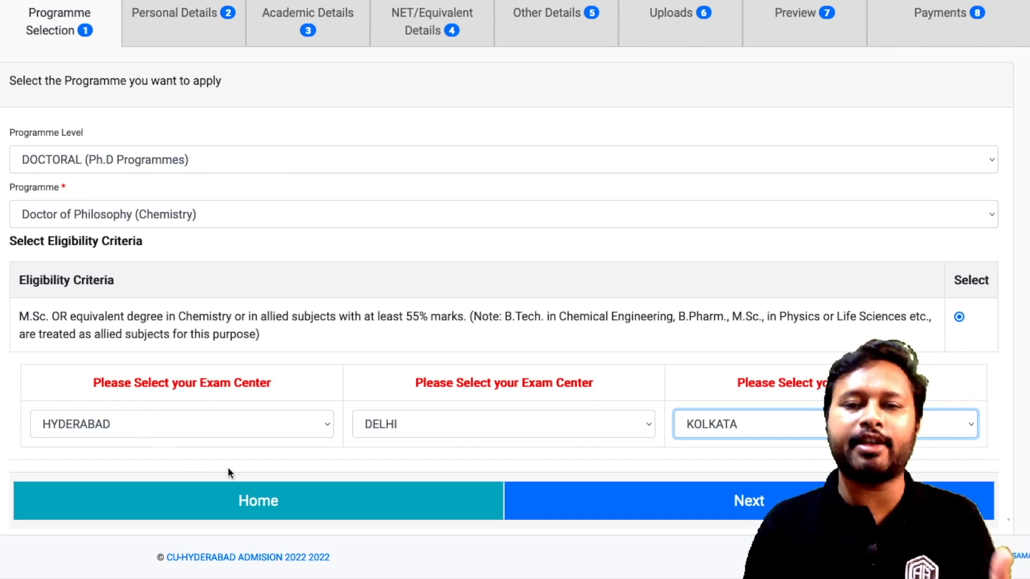
pyautogui.click(722, 504)
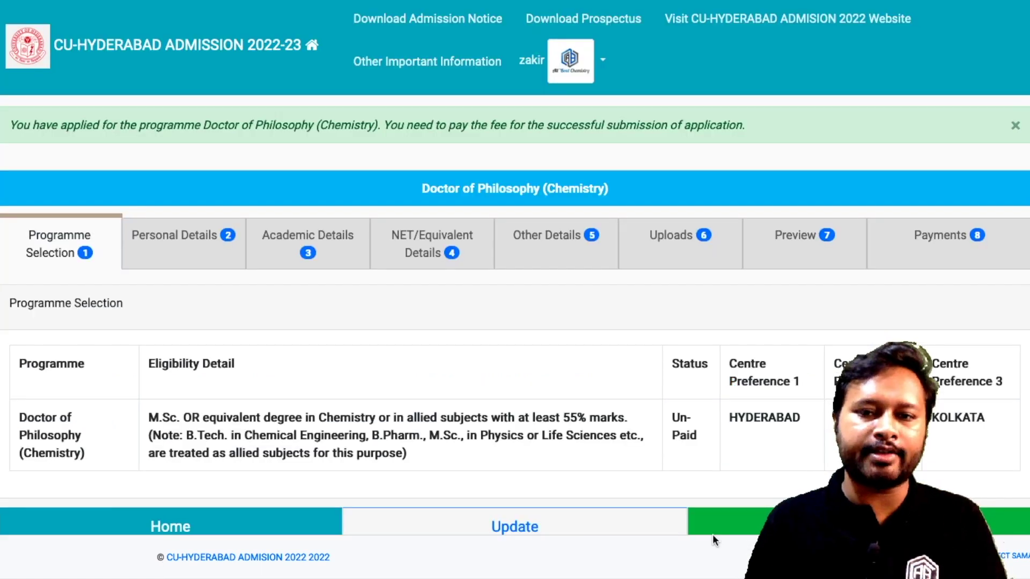
# Continue from the programme selection summary, review the prefilled personal details and proceed to the academic details
pyautogui.scroll(-1, 540, 384)
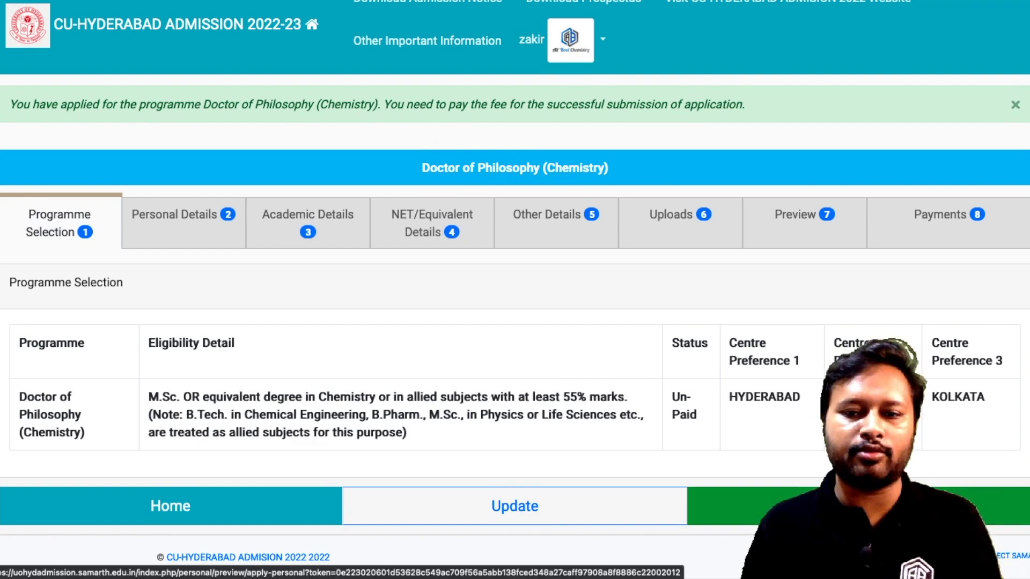
pyautogui.click(778, 506)
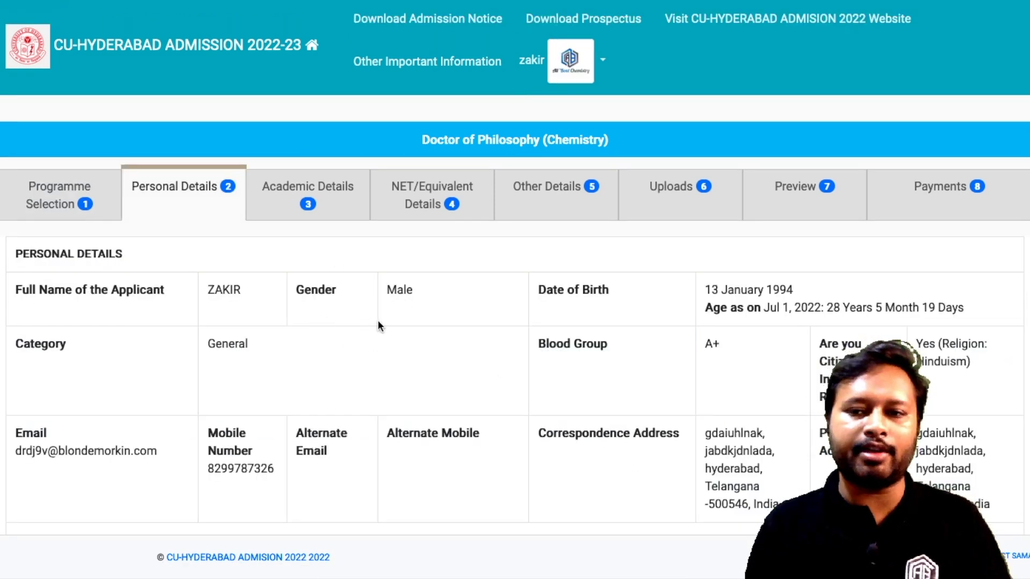
pyautogui.scroll(-7, 365, 352)
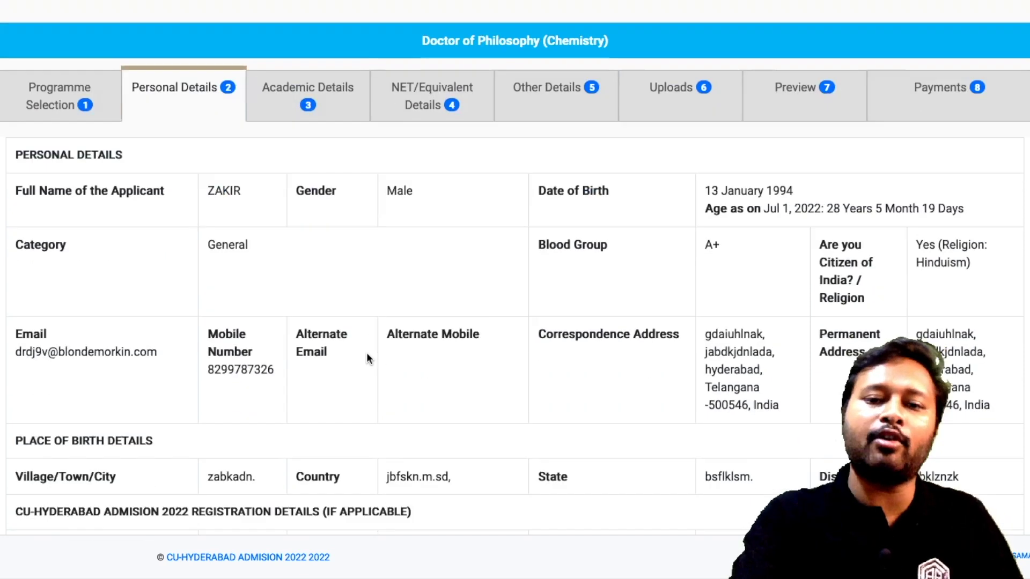
pyautogui.scroll(-6, 367, 358)
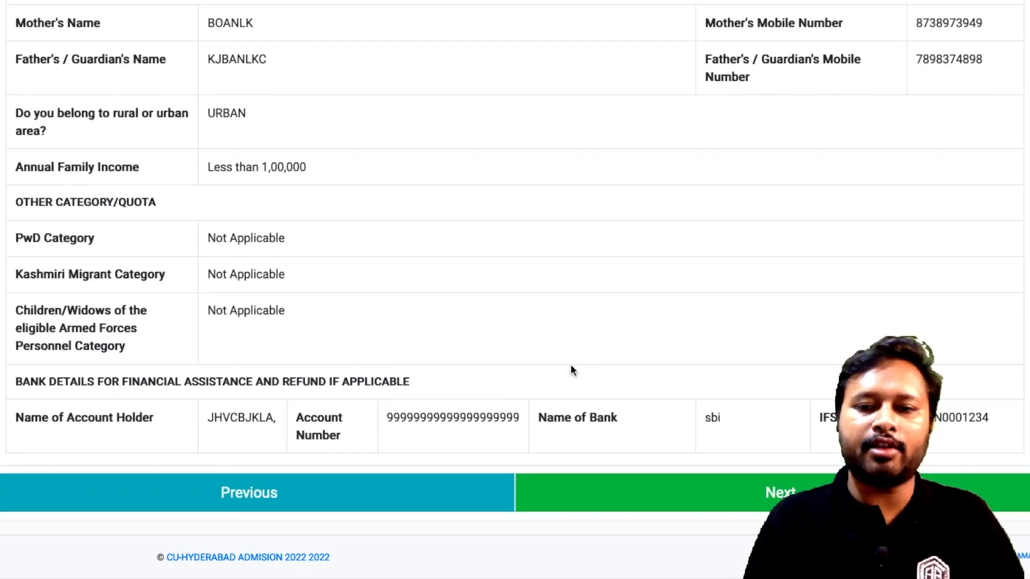
pyautogui.click(702, 499)
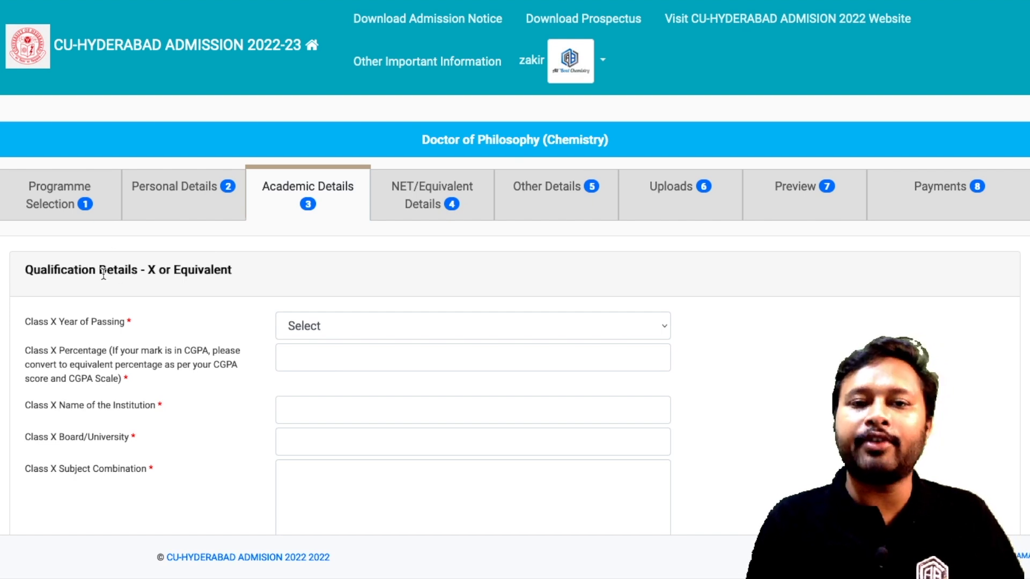
# Set the Class X year of passing to 2010 and the Class X percentage to 72
pyautogui.click(349, 325)
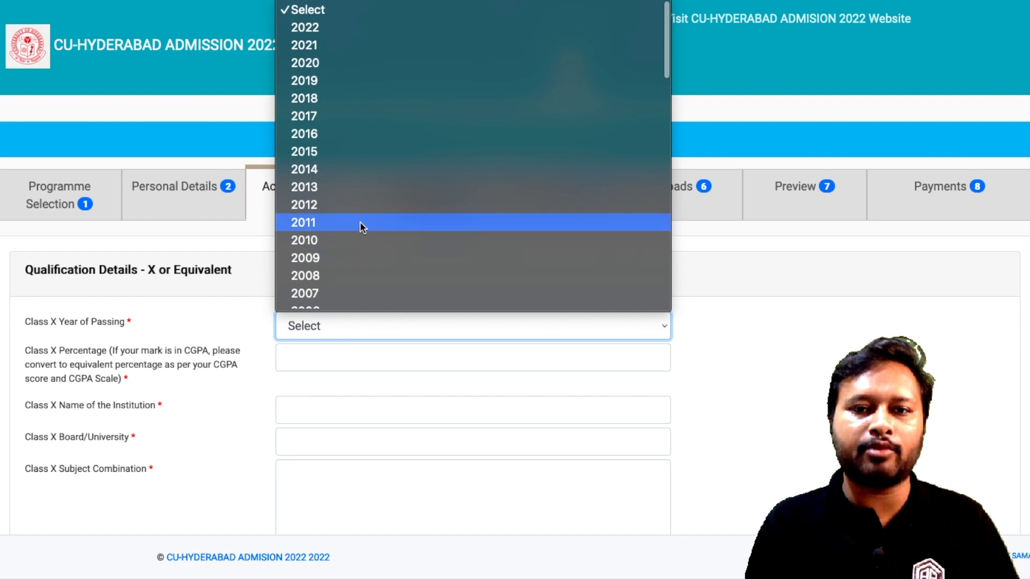
pyautogui.click(360, 238)
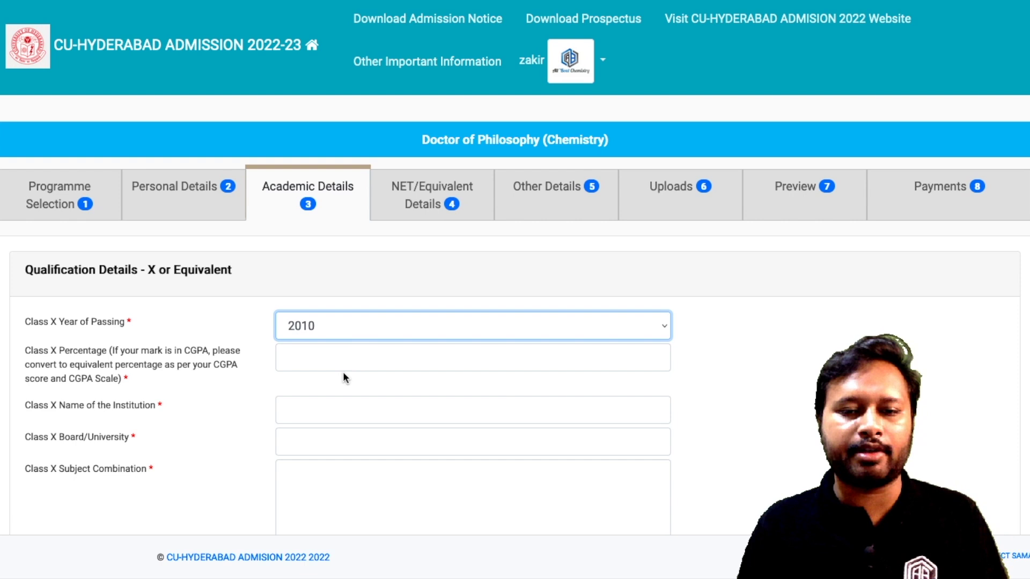
pyautogui.click(338, 355)
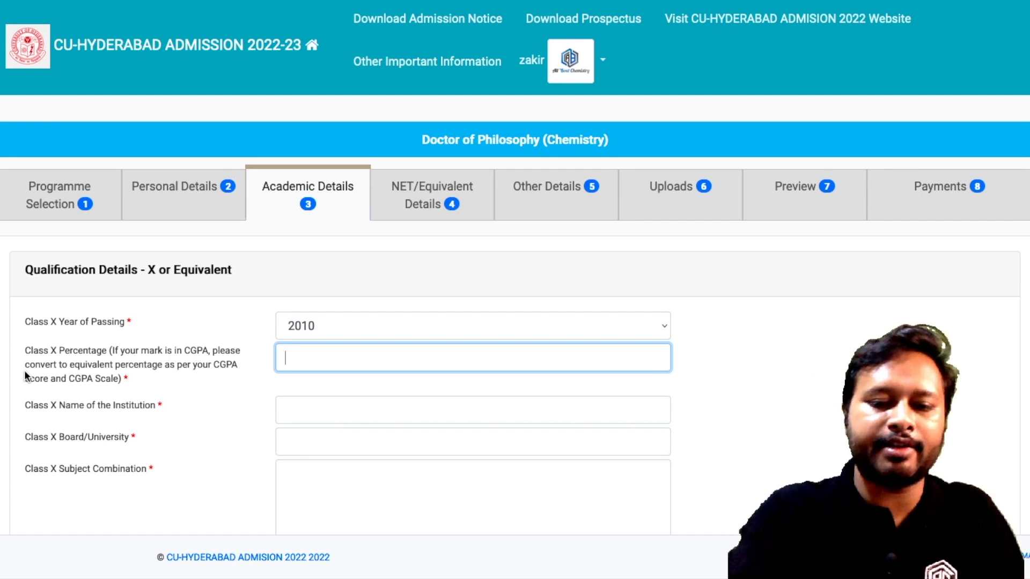
pyautogui.write('72')
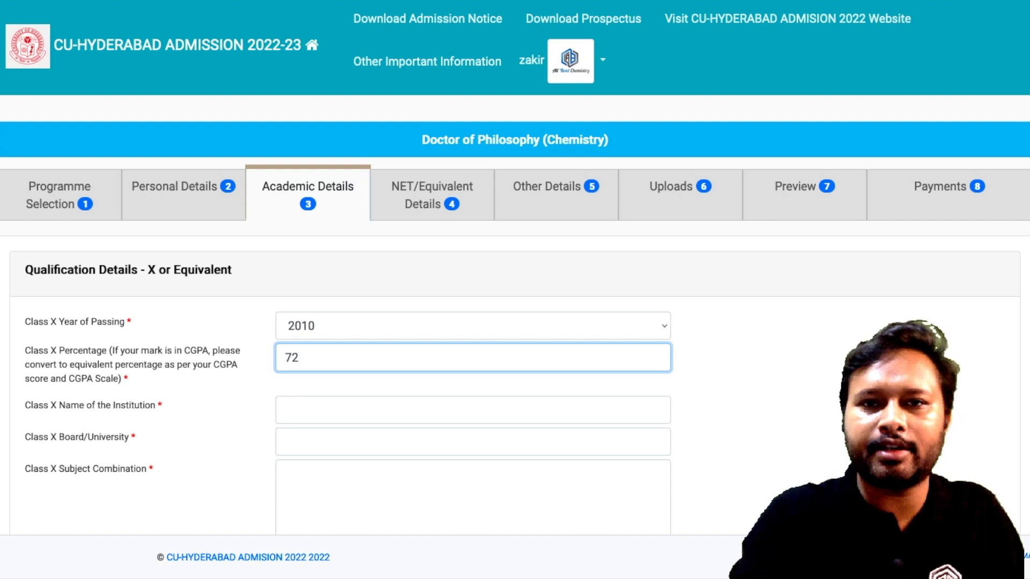
pyautogui.write('.00')
pyautogui.press('BackSpace')
pyautogui.press('BackSpace')
pyautogui.press('BackSpace')
pyautogui.click(333, 414)
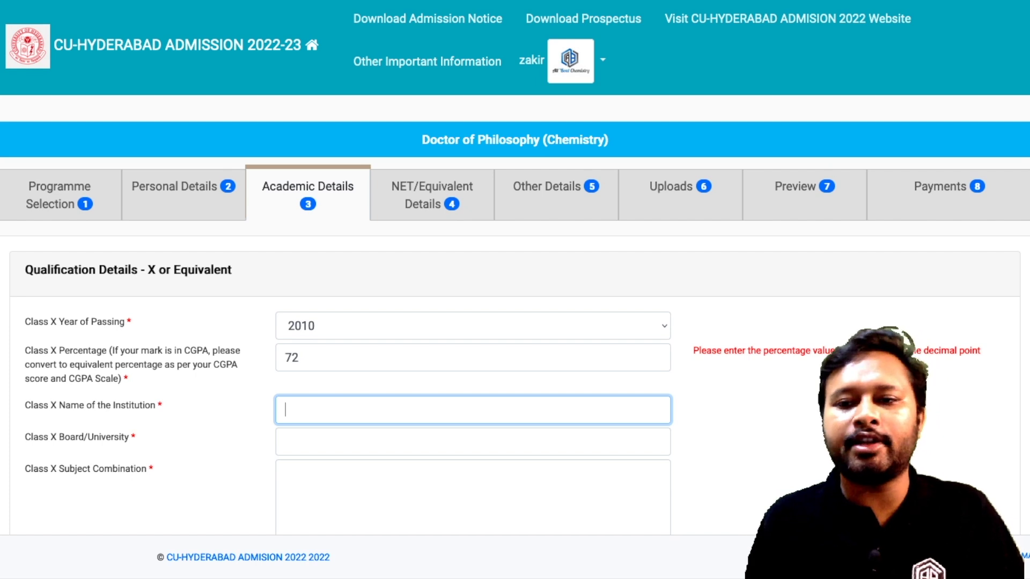
# Change the Class X percentage to 72.20 so it has two decimal places
pyautogui.click(312, 356)
pyautogui.write('.00')
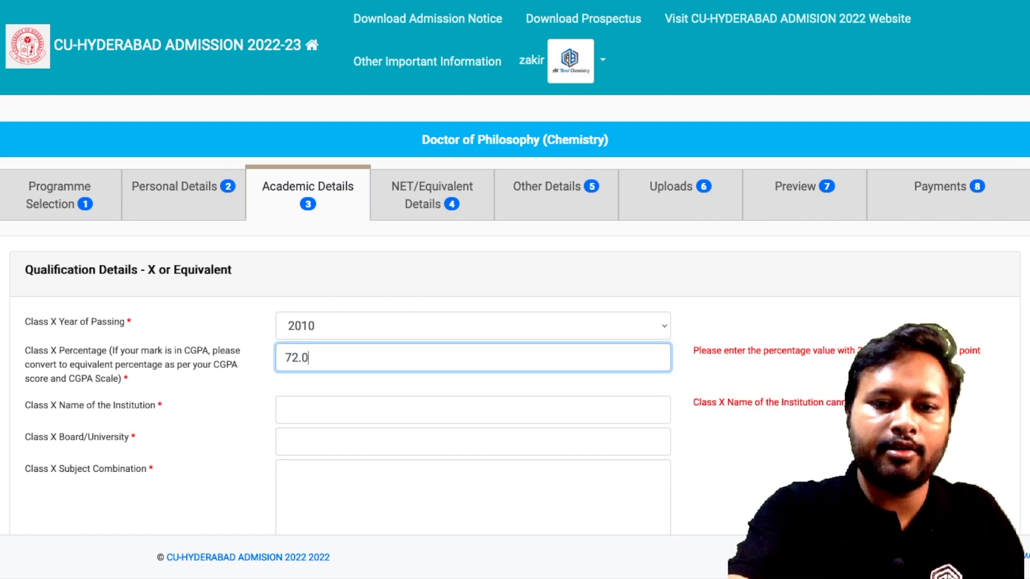
pyautogui.press('BackSpace')
pyautogui.press('BackSpace')
pyautogui.write('20')
pyautogui.click(338, 420)
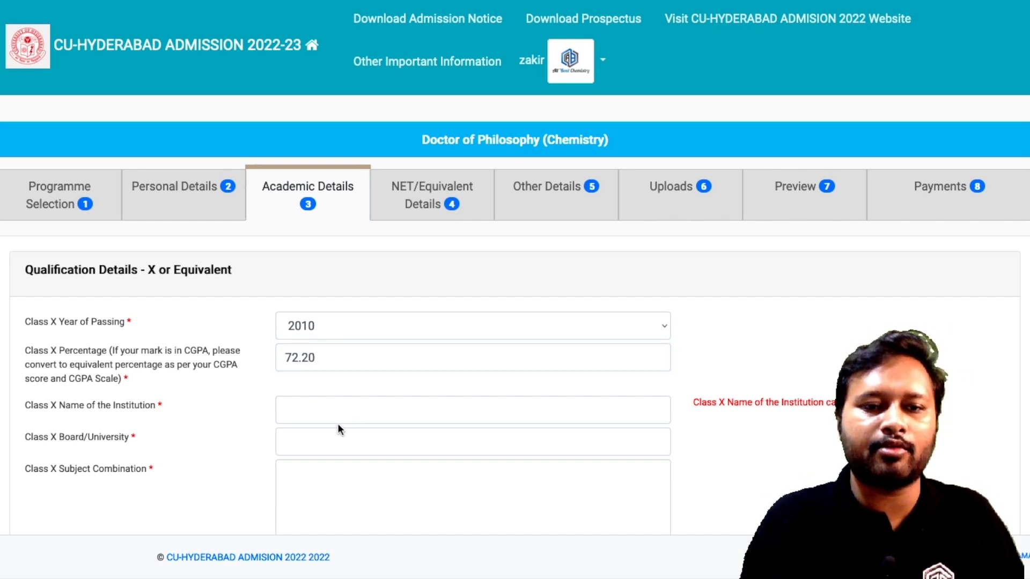
pyautogui.click(92, 402)
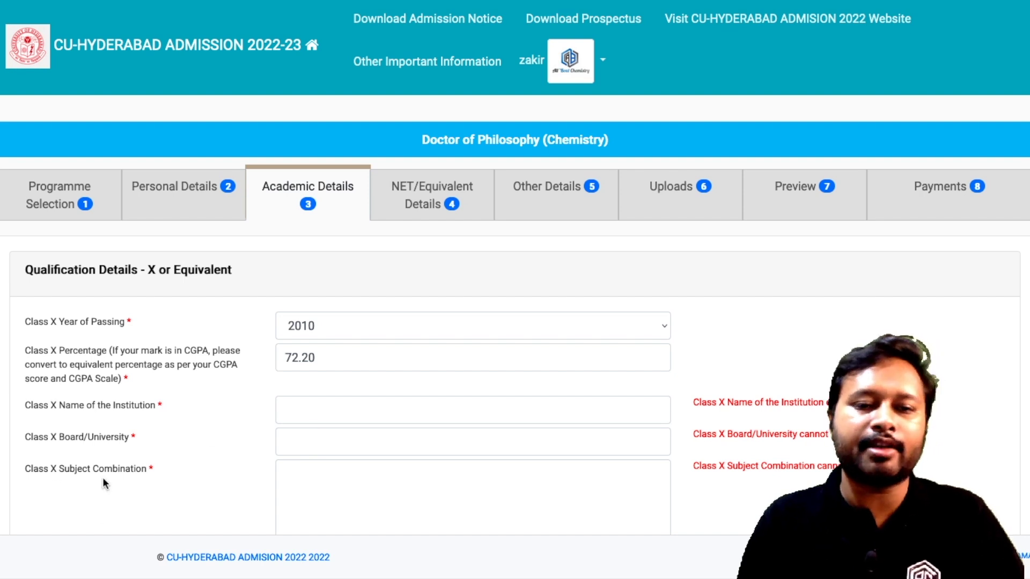
# Examine the academic fields for Class X, Class XII, graduation, Masters and M.Phil, including the graduation year and Masters qualification status options
pyautogui.scroll(-12, 289, 442)
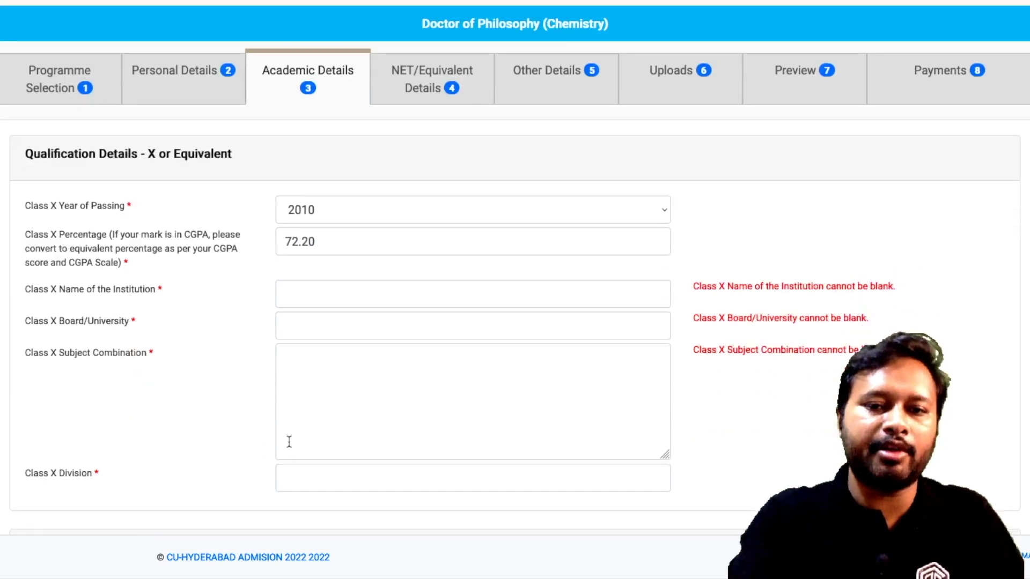
pyautogui.scroll(-1, 289, 441)
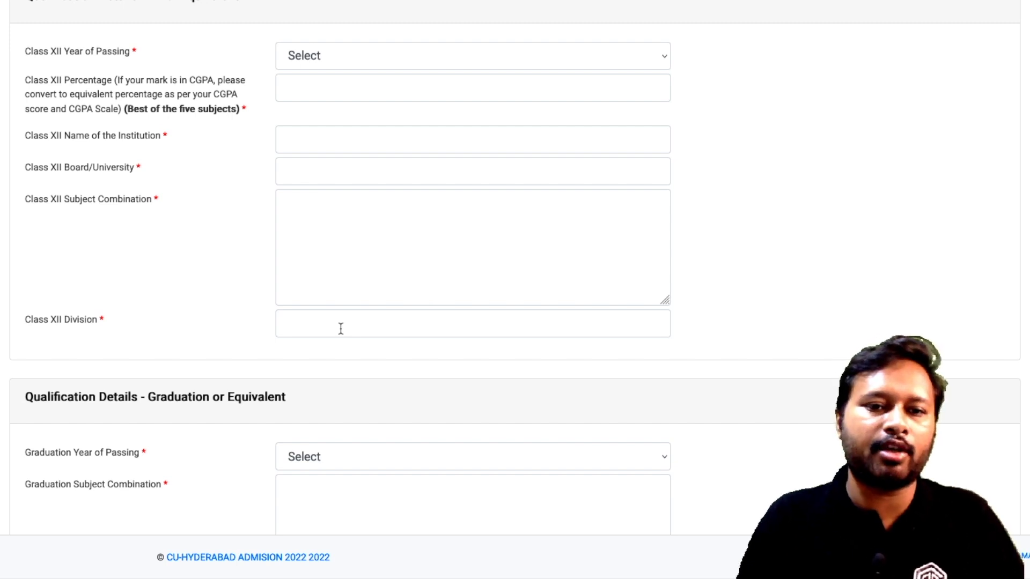
pyautogui.scroll(-5, 340, 328)
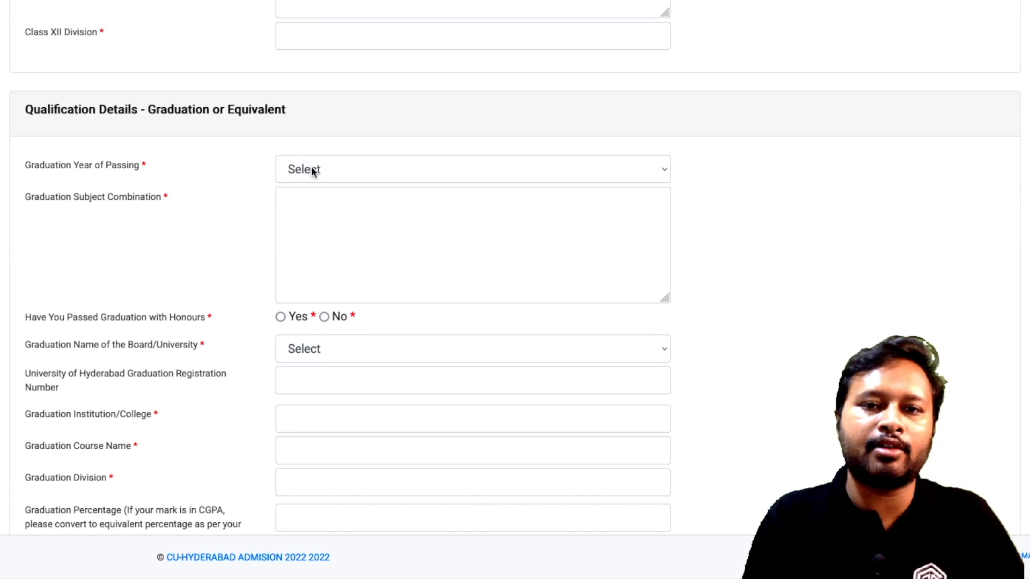
pyautogui.click(312, 170)
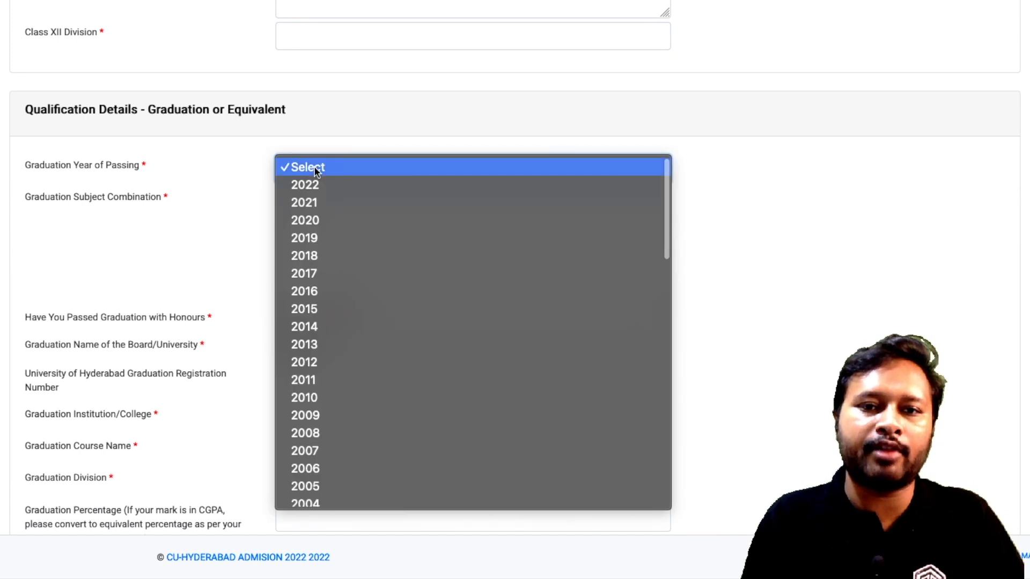
pyautogui.click(216, 166)
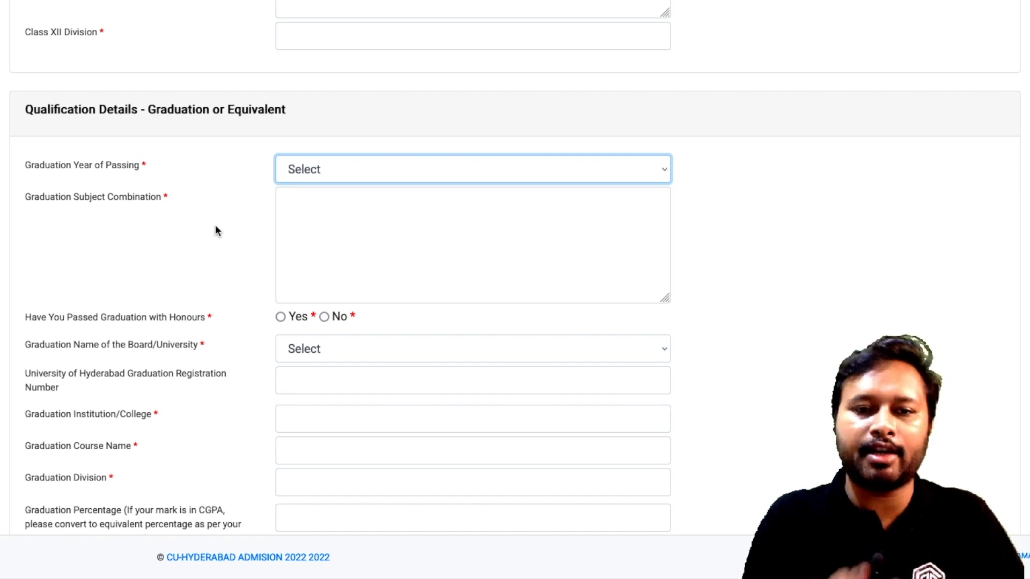
pyautogui.scroll(-6, 216, 230)
pyautogui.scroll(-2, 216, 230)
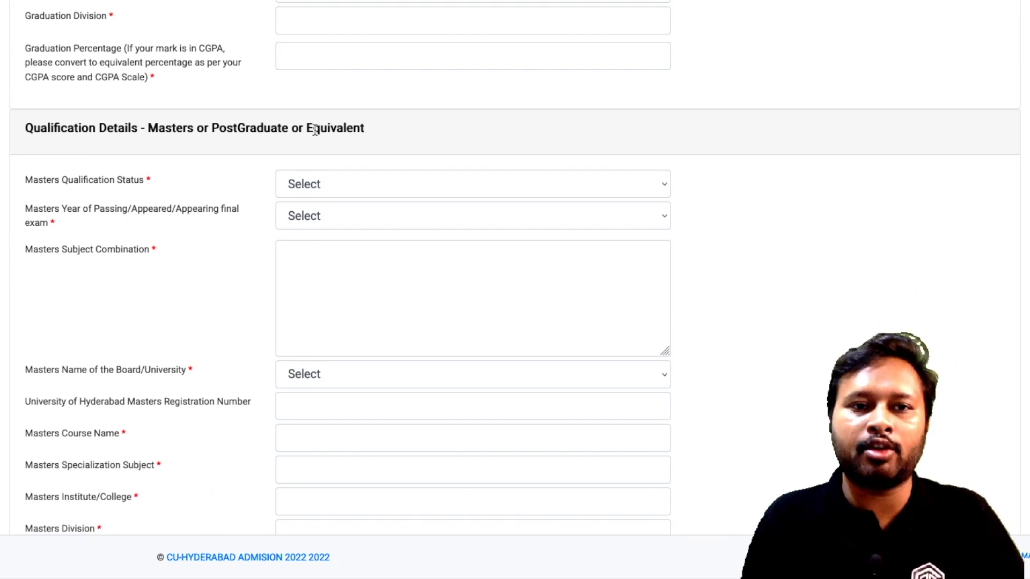
pyautogui.click(338, 188)
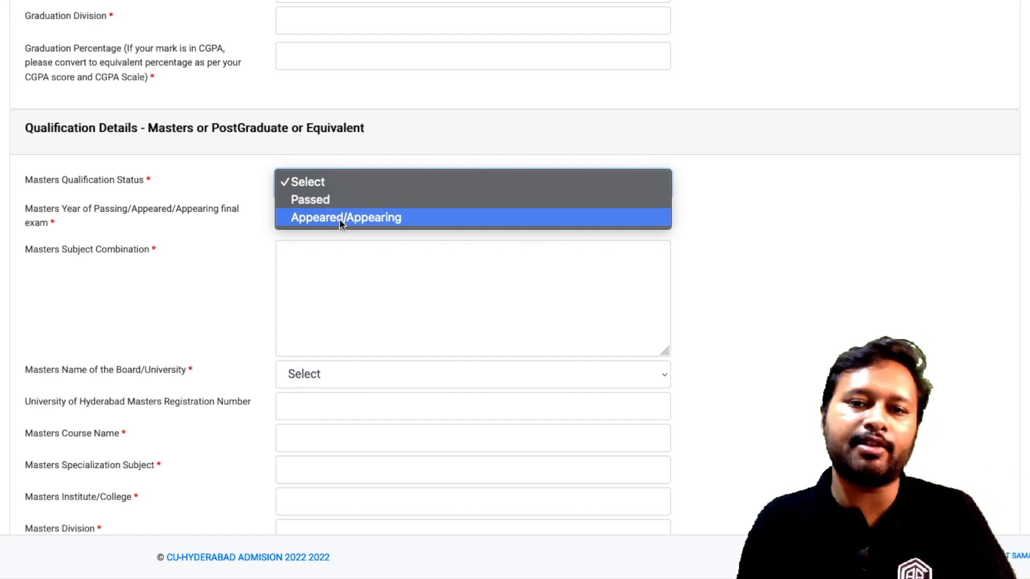
pyautogui.click(240, 182)
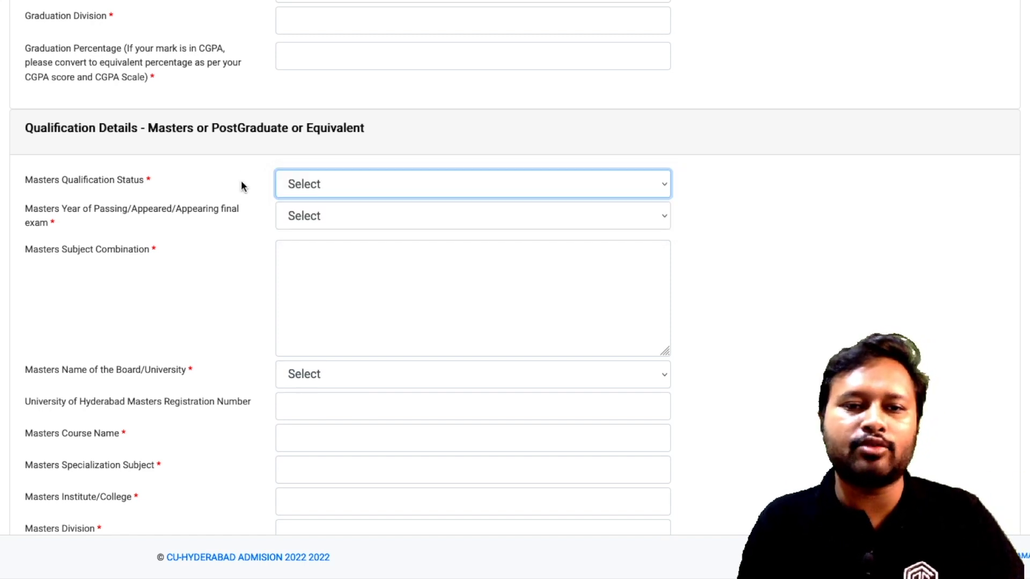
pyautogui.scroll(-10, 270, 197)
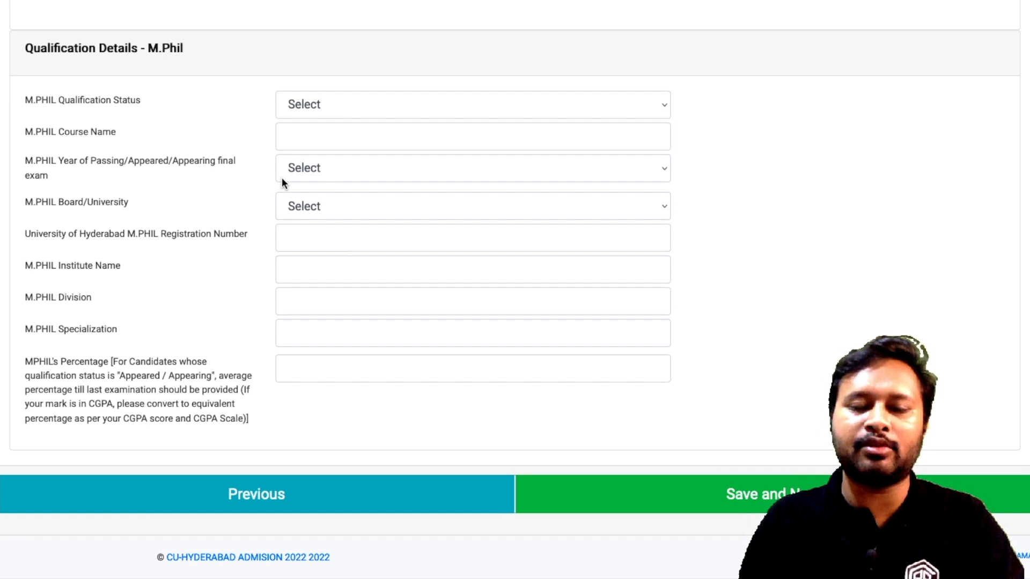
pyautogui.scroll(5, 384, 247)
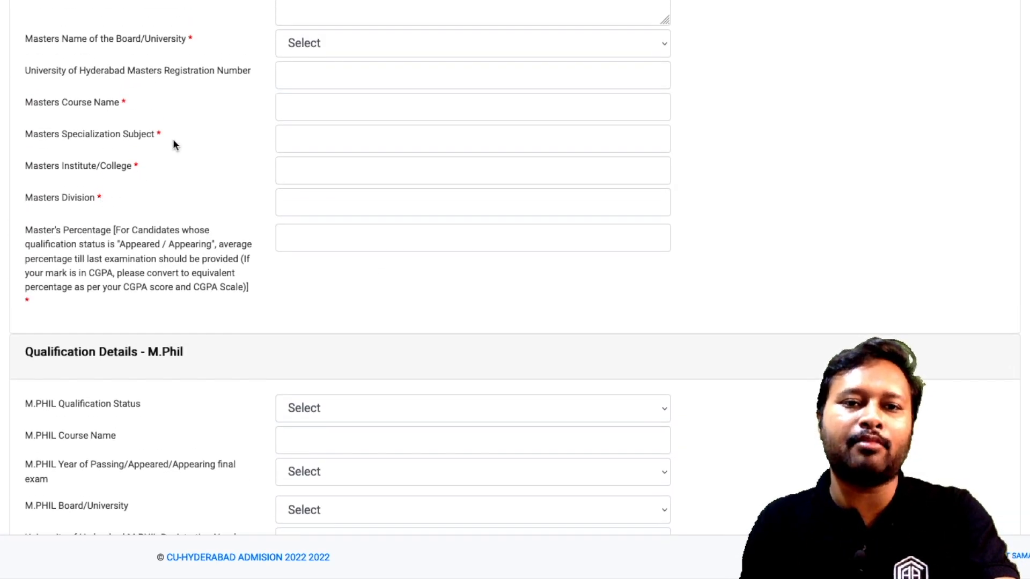
pyautogui.scroll(3, 166, 148)
pyautogui.scroll(15, 162, 158)
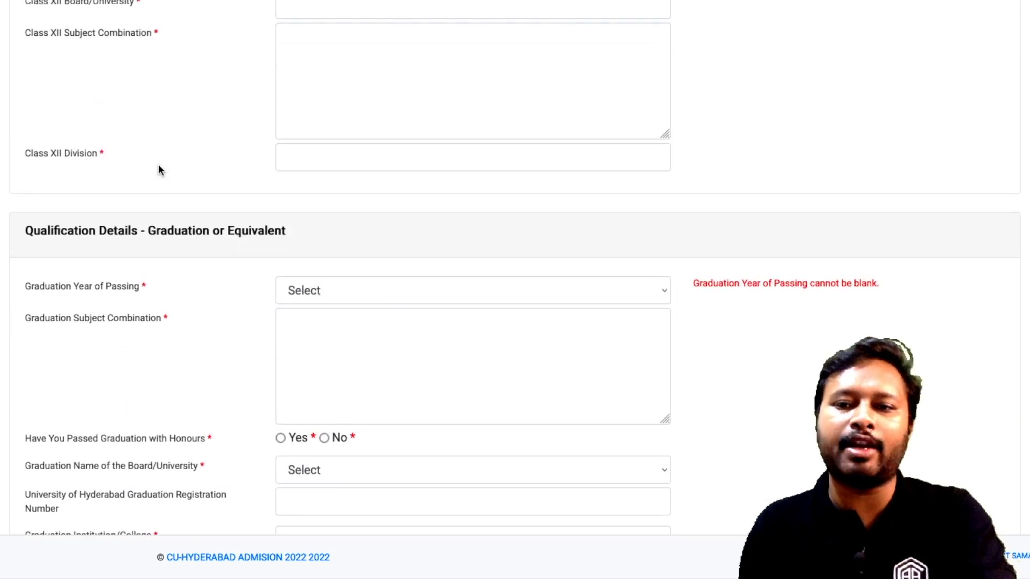
pyautogui.scroll(5, 156, 173)
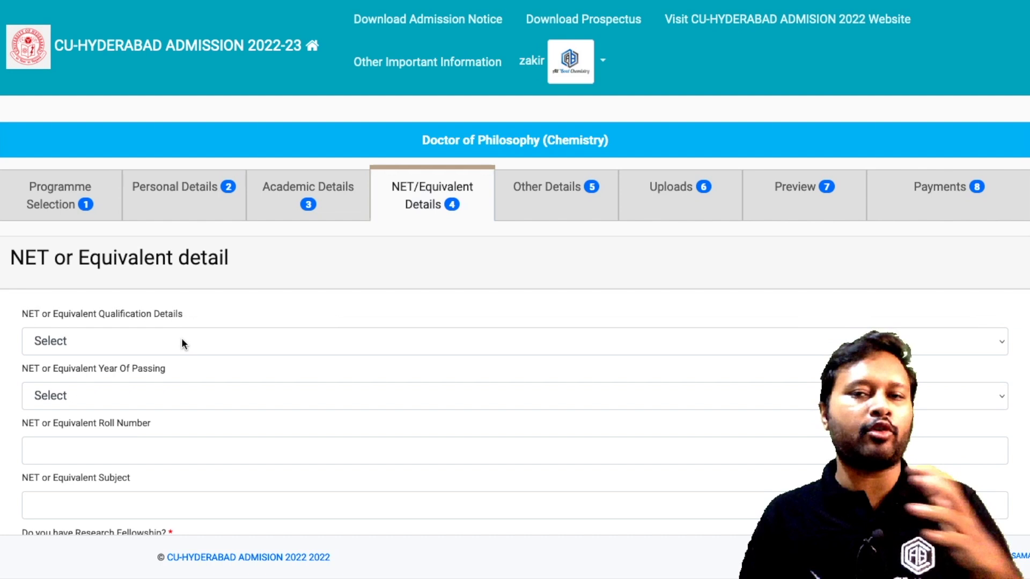
# Try UGC-CSIR NET (without JRF) as the NET or equivalent qualification and reset the choice to Select
pyautogui.click(223, 348)
pyautogui.press('Escape')
pyautogui.click(219, 348)
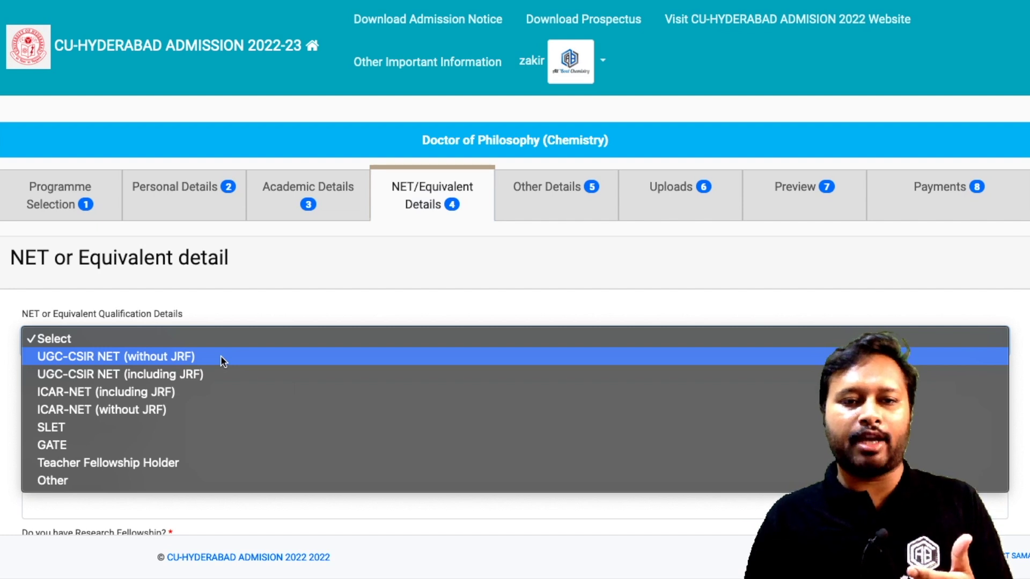
pyautogui.click(220, 356)
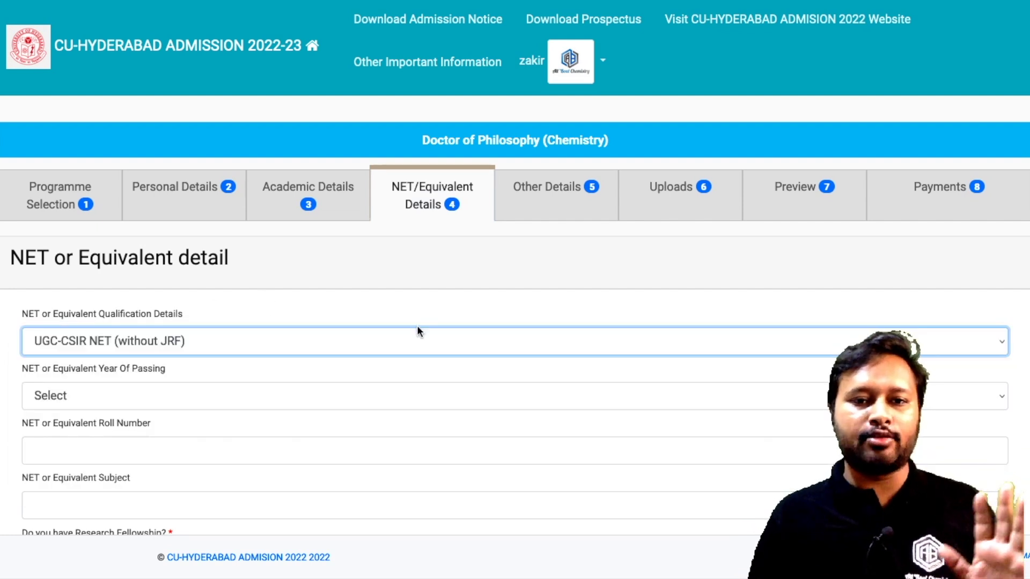
pyautogui.click(274, 356)
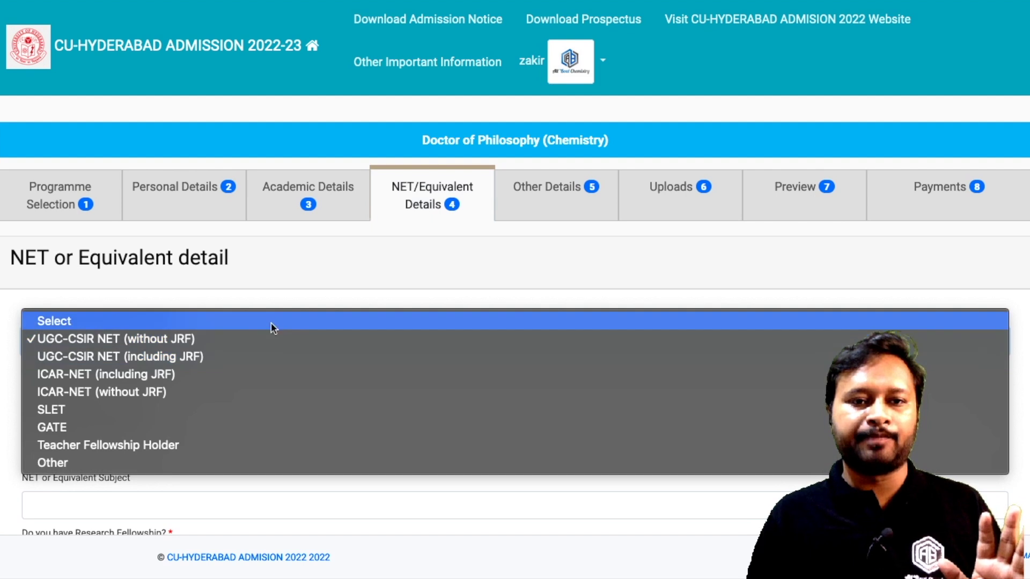
pyautogui.click(277, 317)
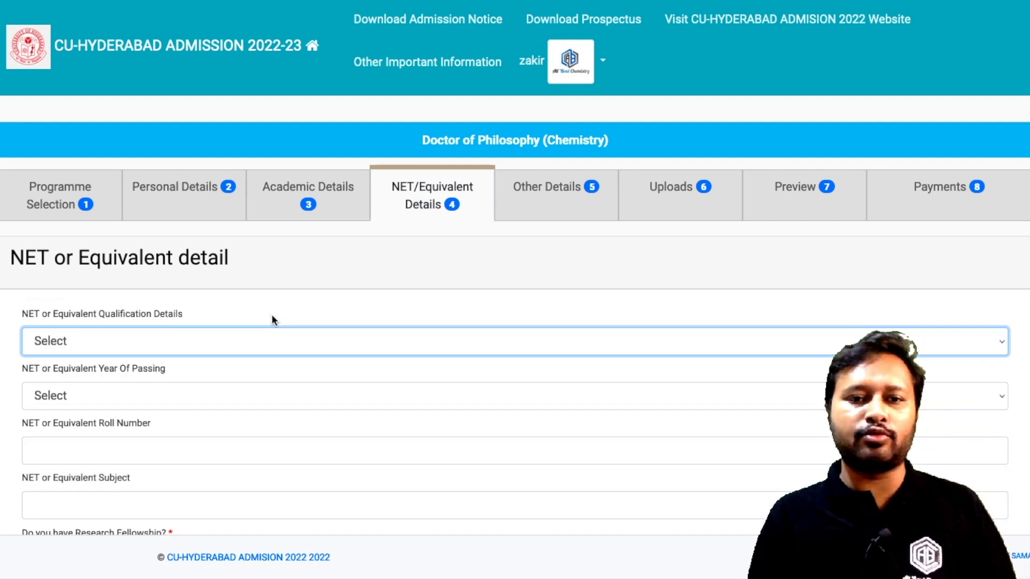
pyautogui.scroll(-5, 349, 283)
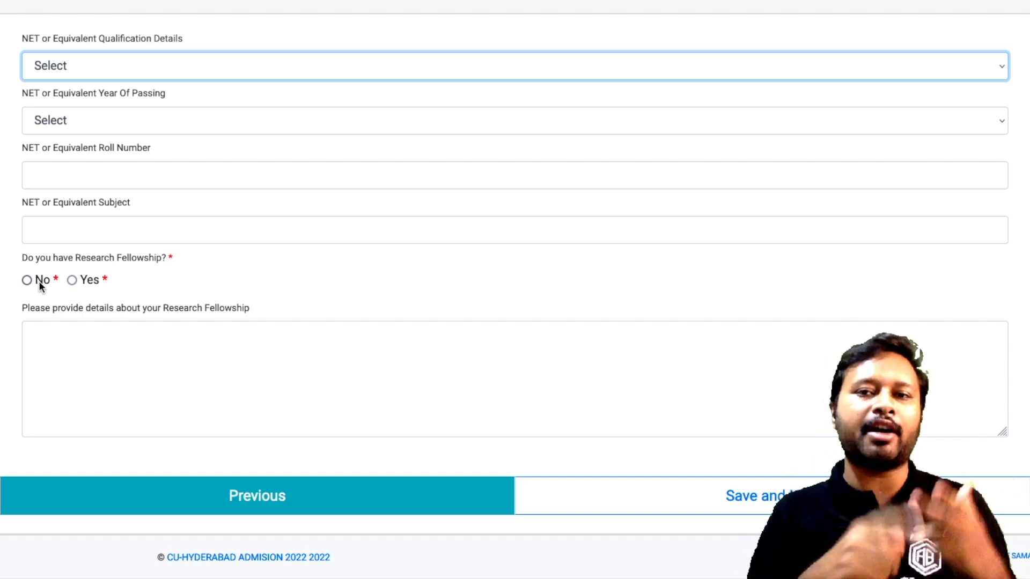
# Try the Yes and No answers for Research Fellowship, opening the fellowship details field for the Yes answer
pyautogui.click(72, 280)
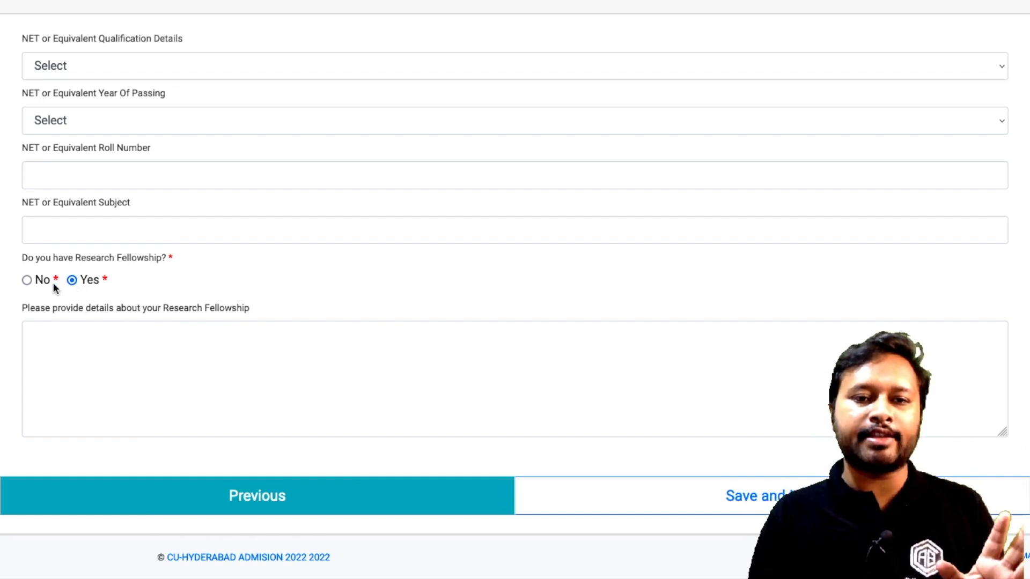
pyautogui.click(26, 280)
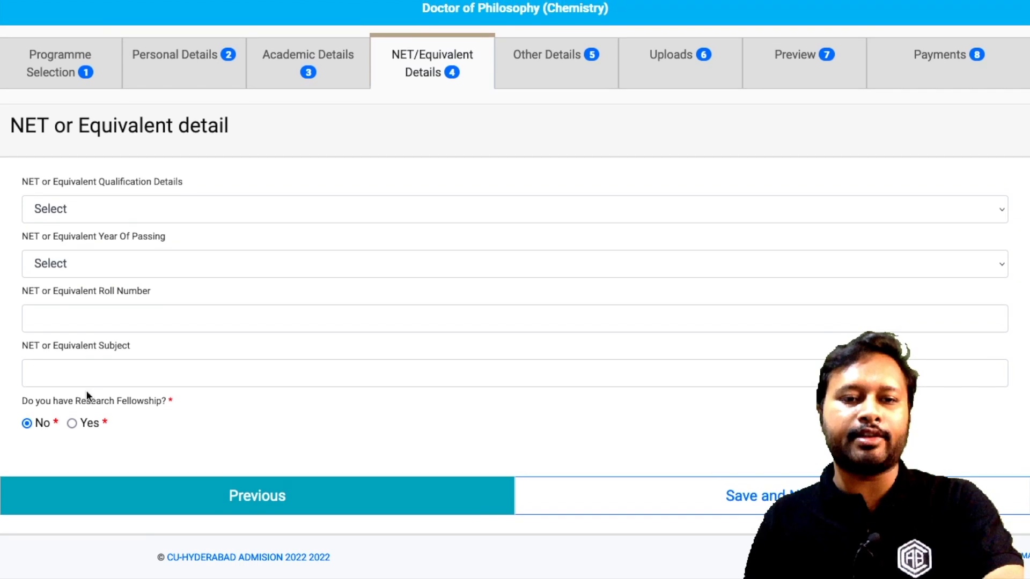
pyautogui.click(72, 426)
pyautogui.scroll(-3, 83, 408)
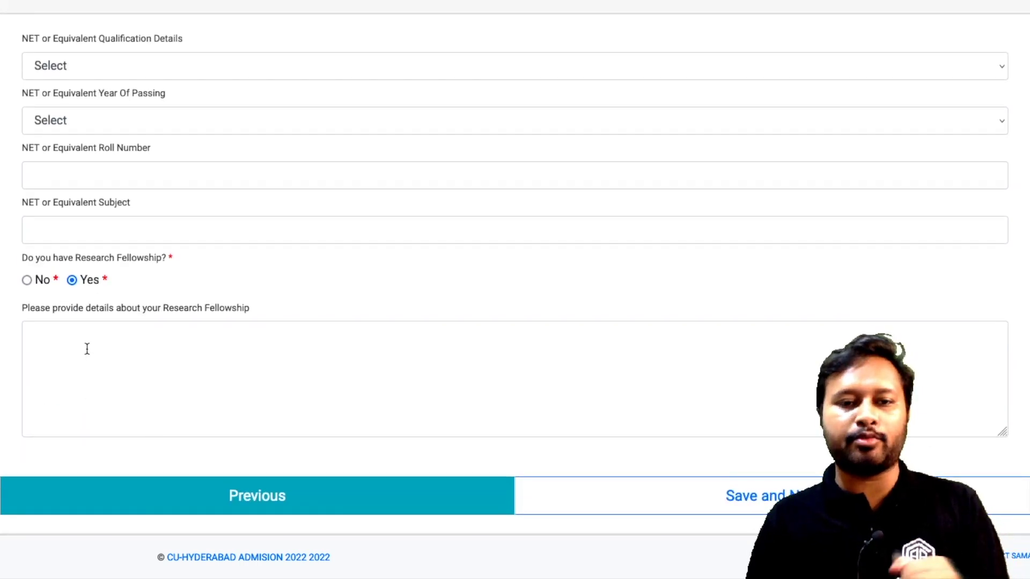
pyautogui.click(87, 341)
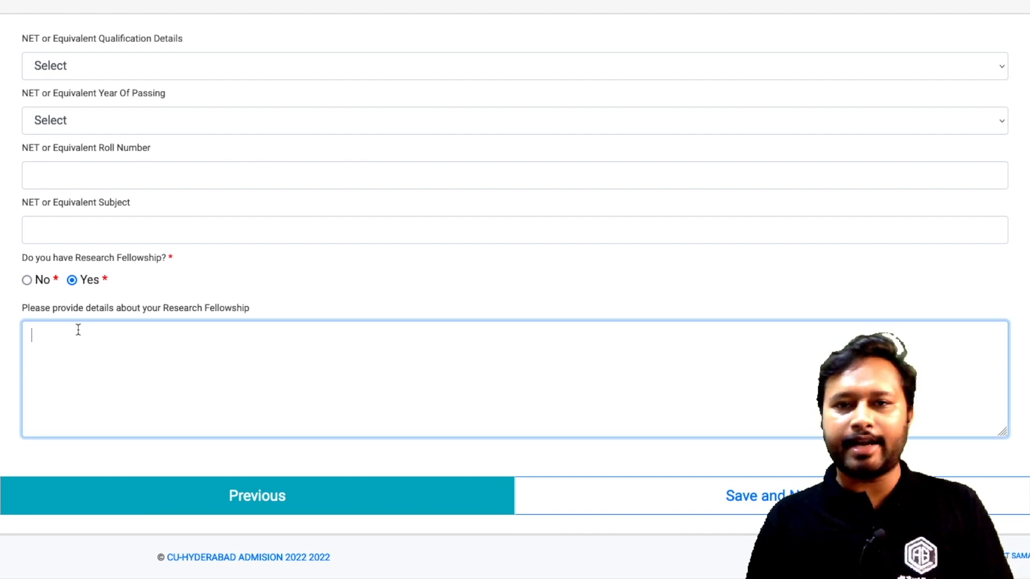
pyautogui.click(27, 280)
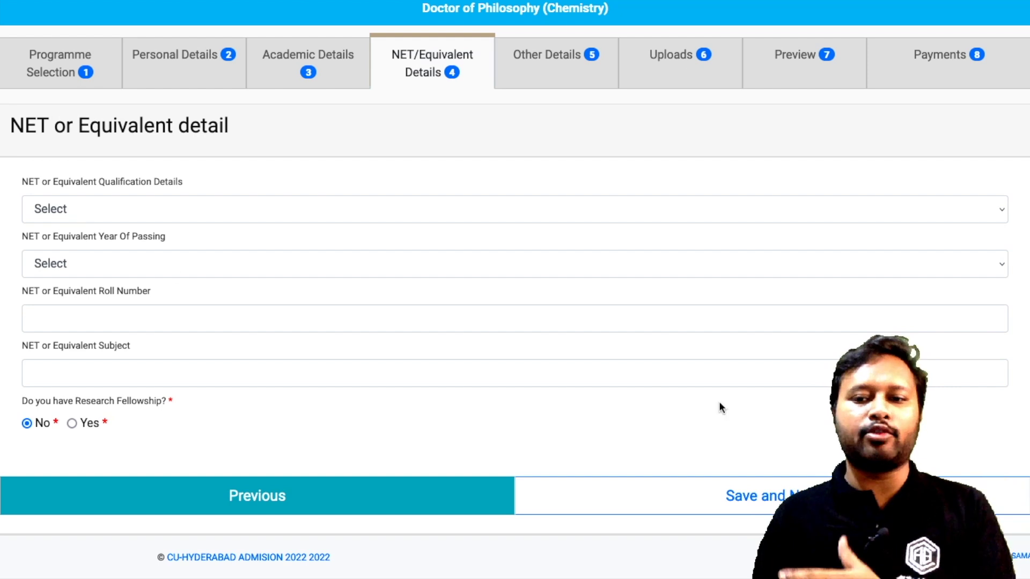
# Try UGC-CSIR NET (without JRF) with year of passing 2022 as the NET or equivalent details
pyautogui.click(111, 209)
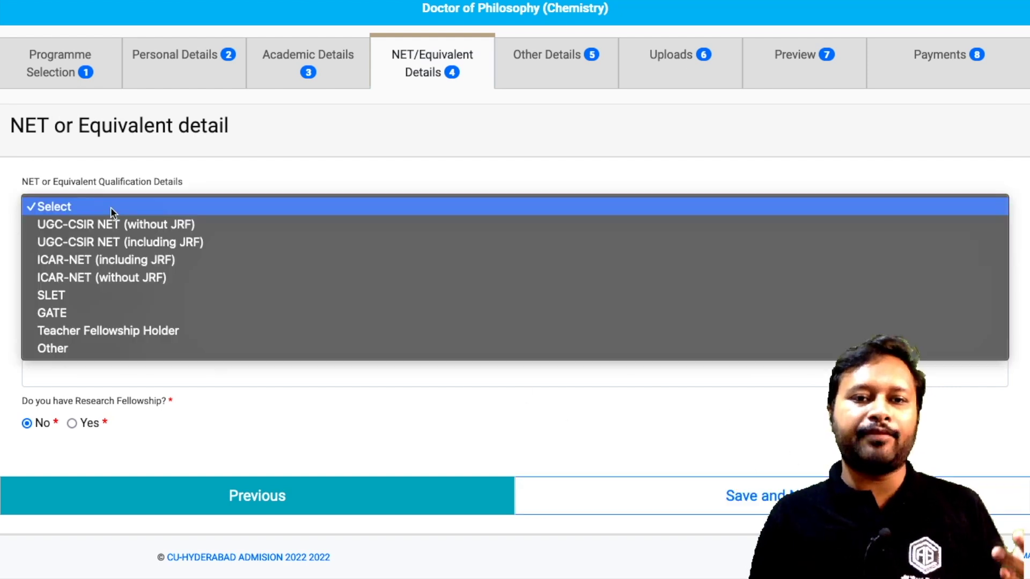
pyautogui.click(117, 220)
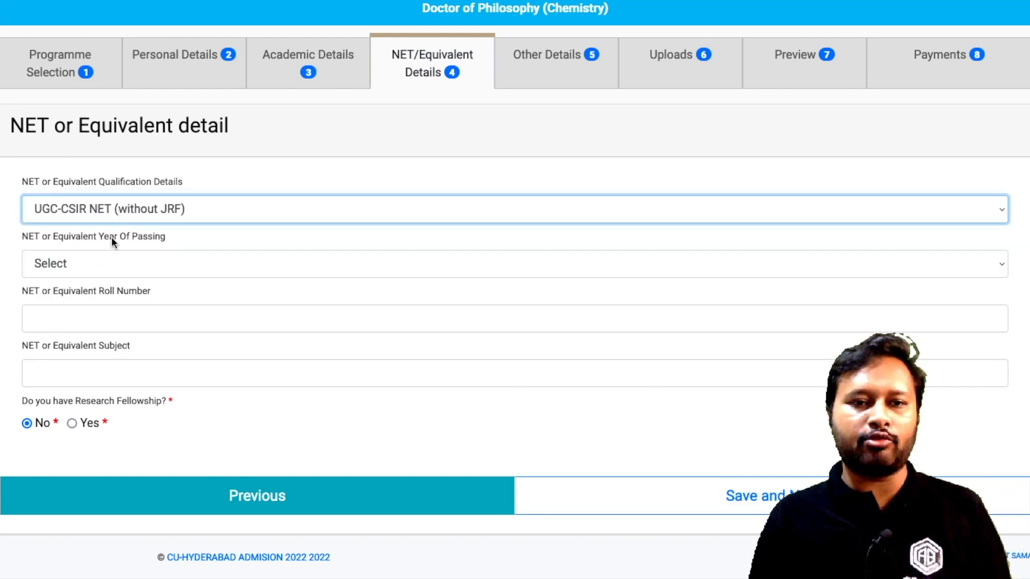
pyautogui.click(95, 263)
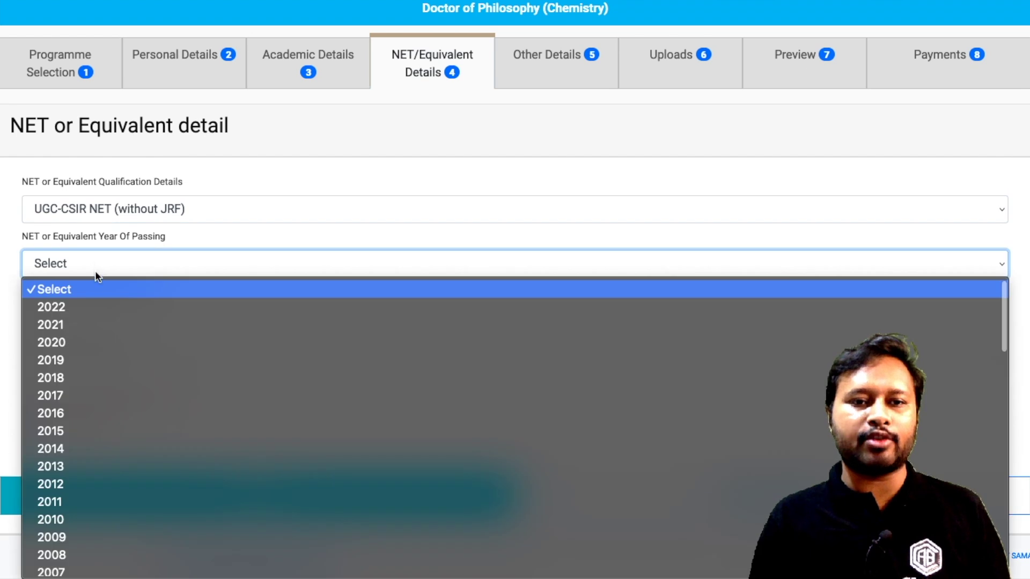
pyautogui.click(101, 308)
pyautogui.click(102, 318)
pyautogui.click(97, 370)
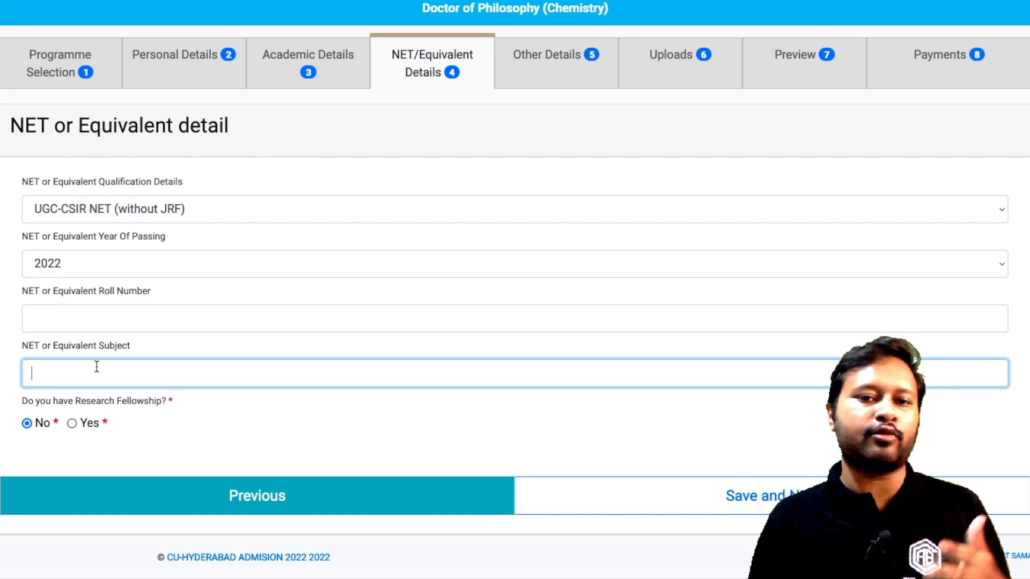
pyautogui.click(148, 208)
pyautogui.click(154, 224)
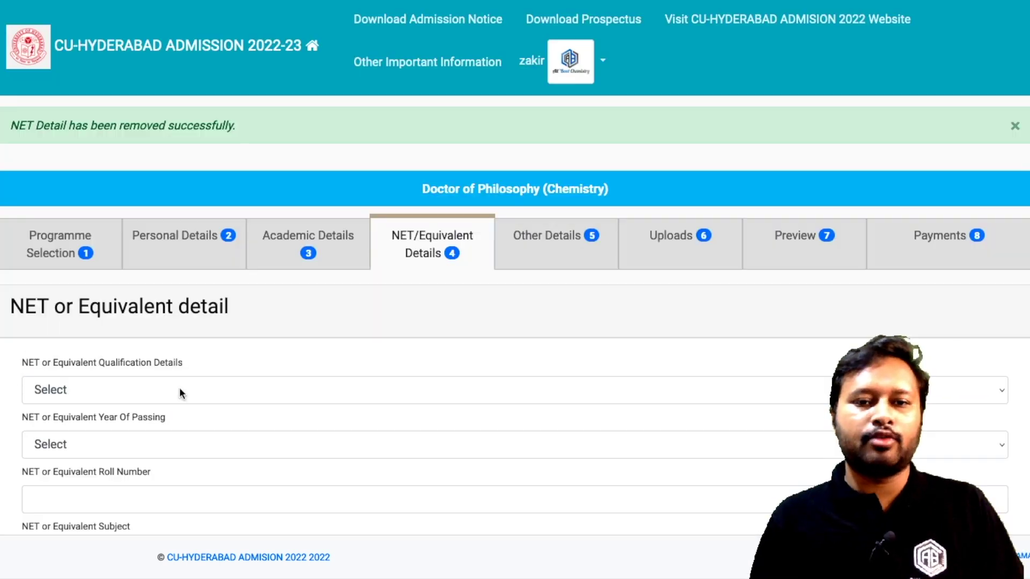
# Leave the NET qualification unselected, answer No to Research Fellowship, save, and continue to Other Details
pyautogui.click(179, 387)
pyautogui.click(179, 387)
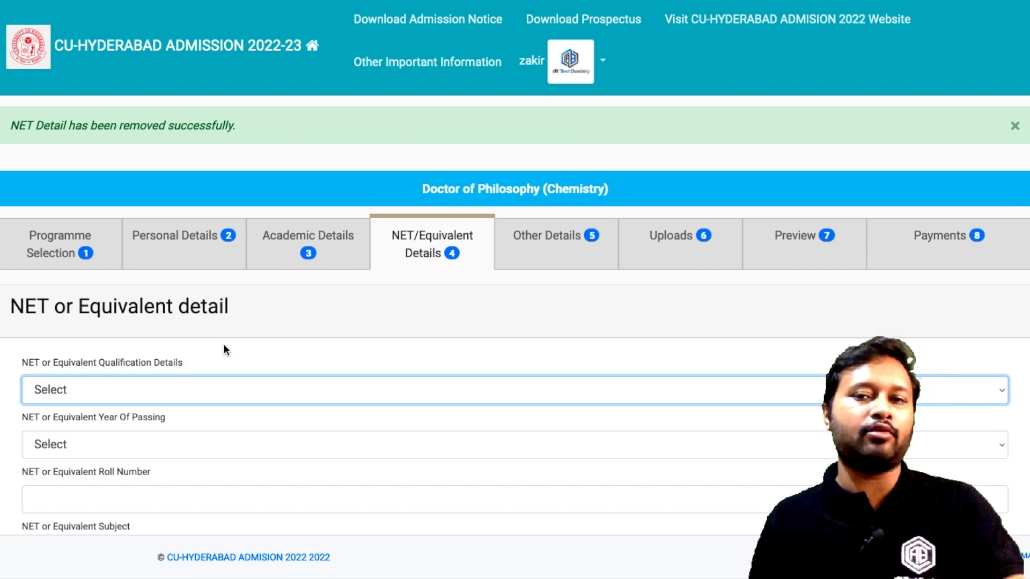
pyautogui.scroll(-1, 216, 353)
pyautogui.scroll(-5, 216, 356)
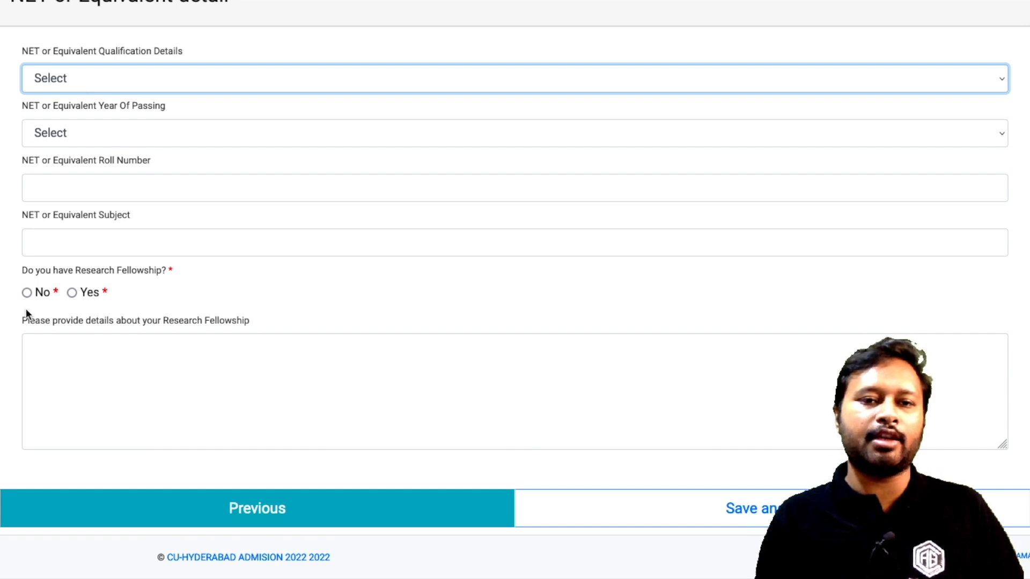
pyautogui.click(28, 293)
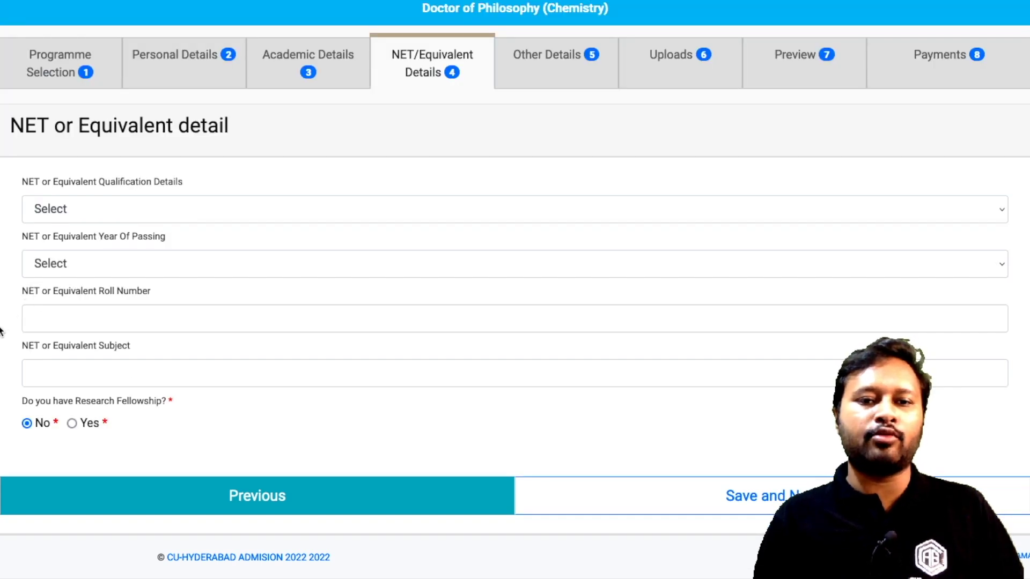
pyautogui.click(714, 496)
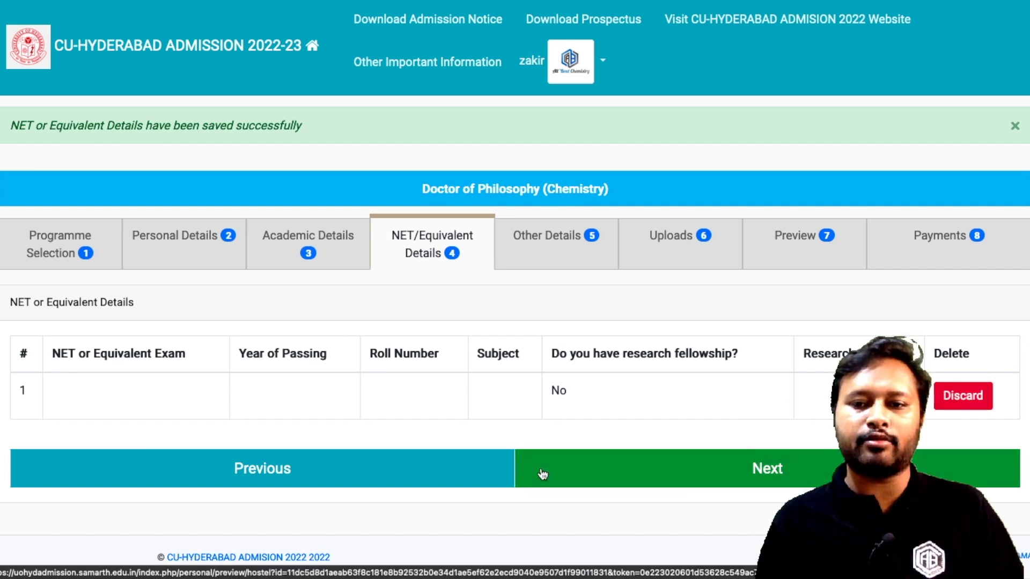
pyautogui.click(577, 471)
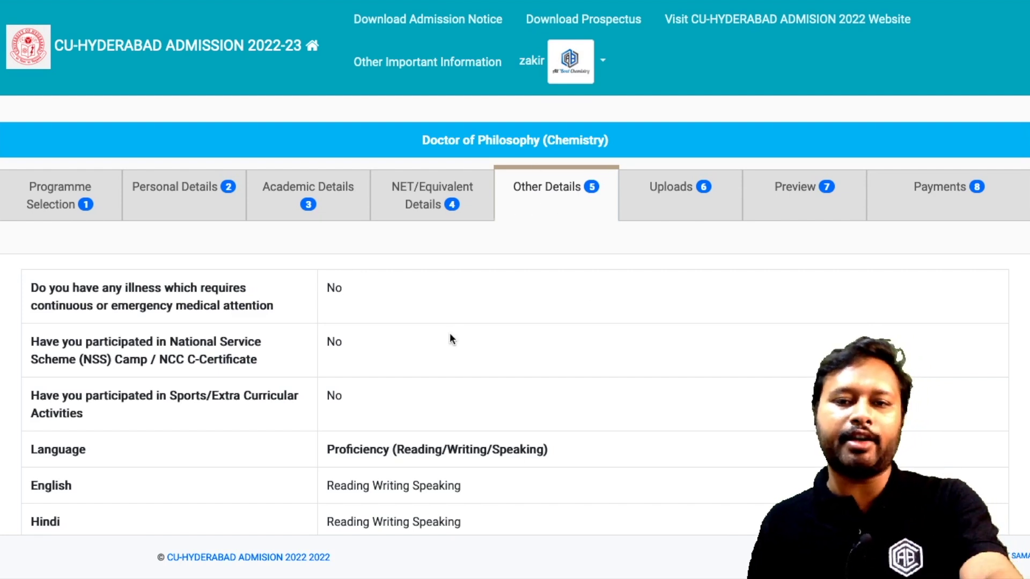
# Answer Yes to hostel accommodation and No to an illness requiring continuous or emergency medical attention, and save
pyautogui.scroll(-1, 451, 327)
pyautogui.scroll(-1, 450, 329)
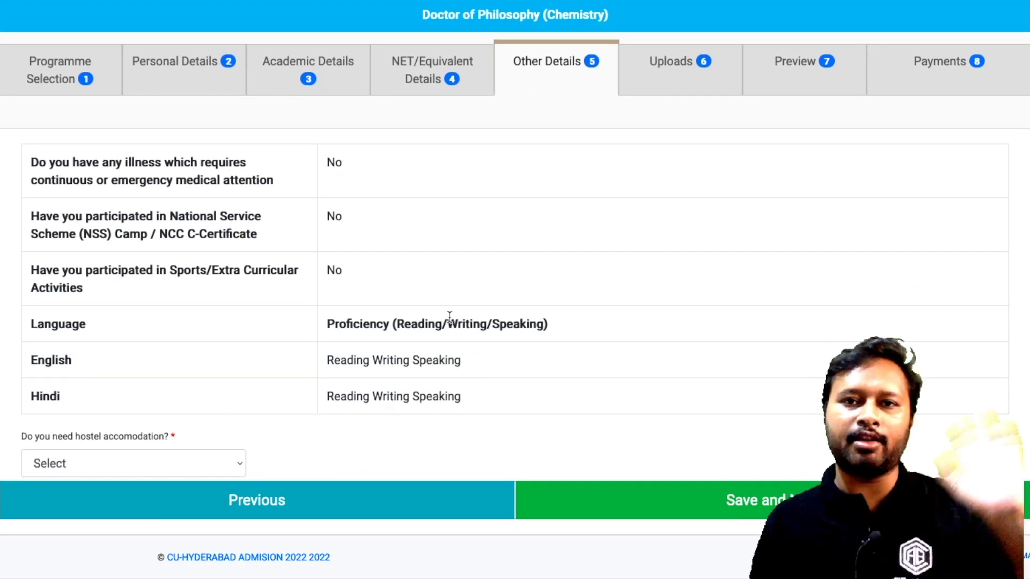
pyautogui.click(185, 461)
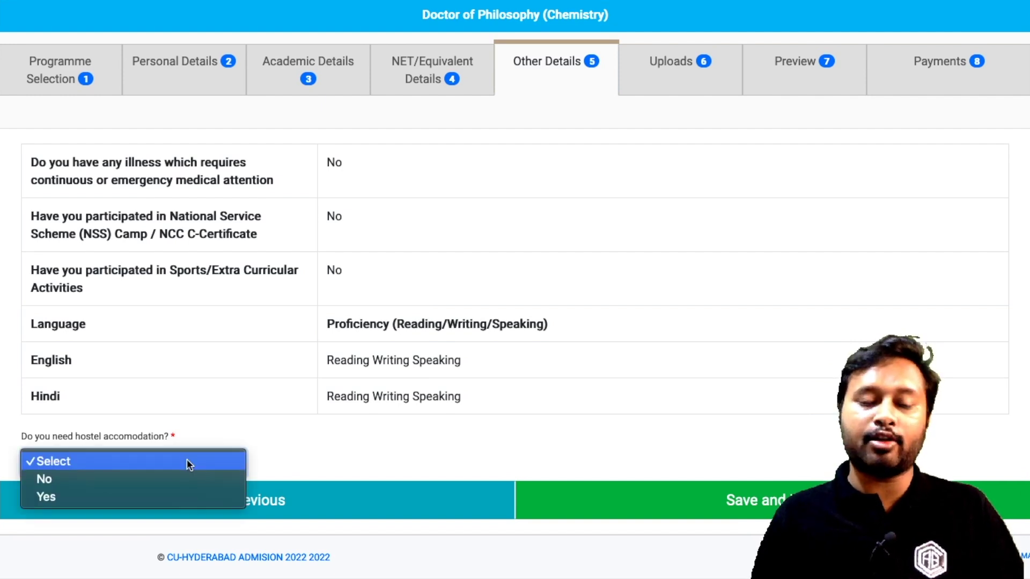
pyautogui.click(179, 489)
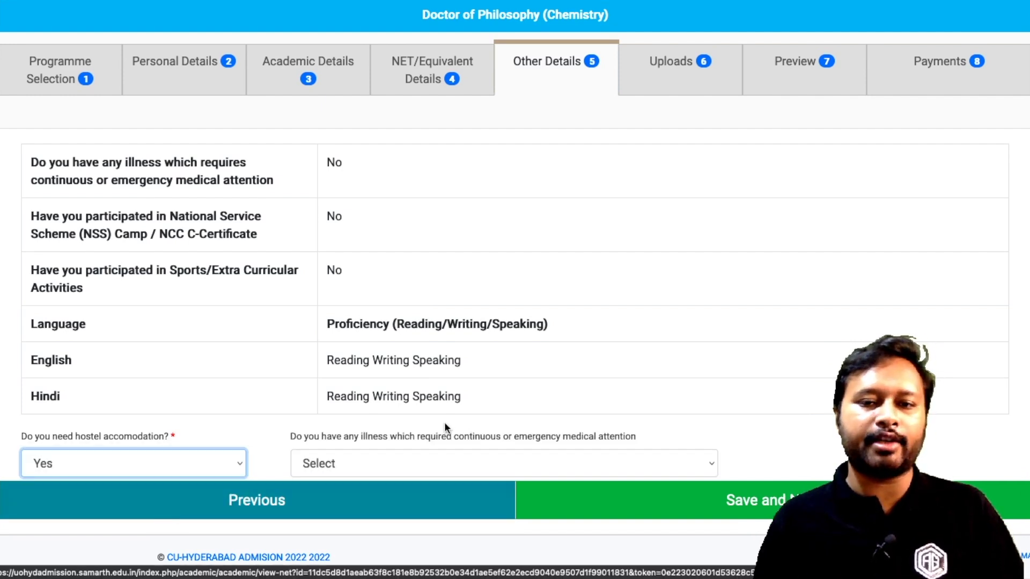
pyautogui.click(412, 465)
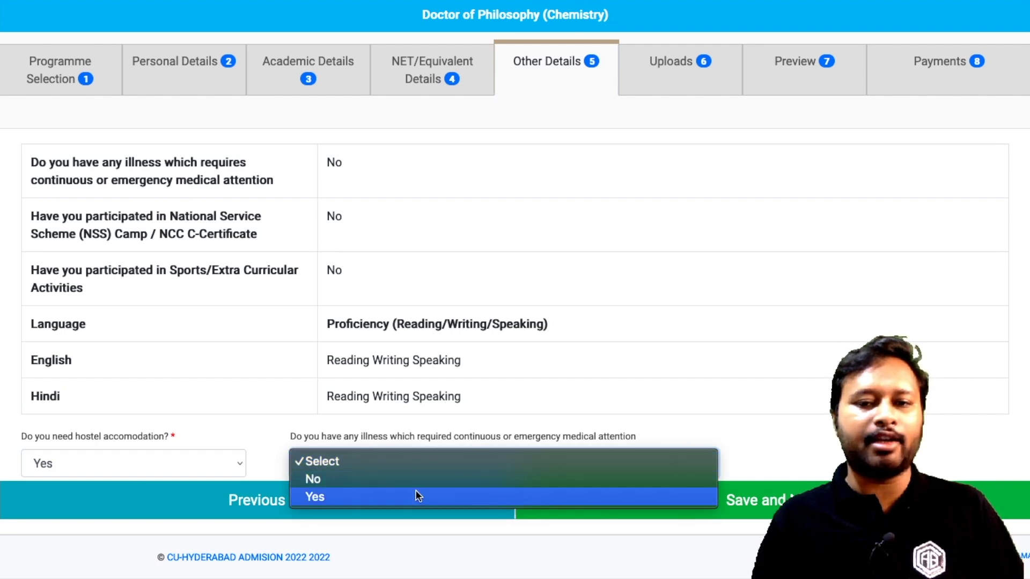
pyautogui.click(421, 480)
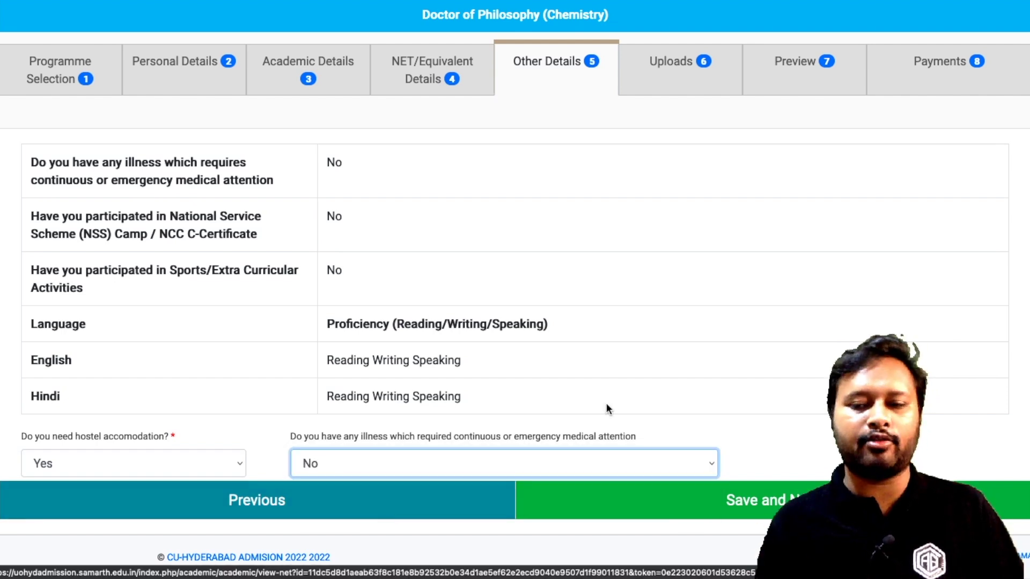
pyautogui.click(687, 502)
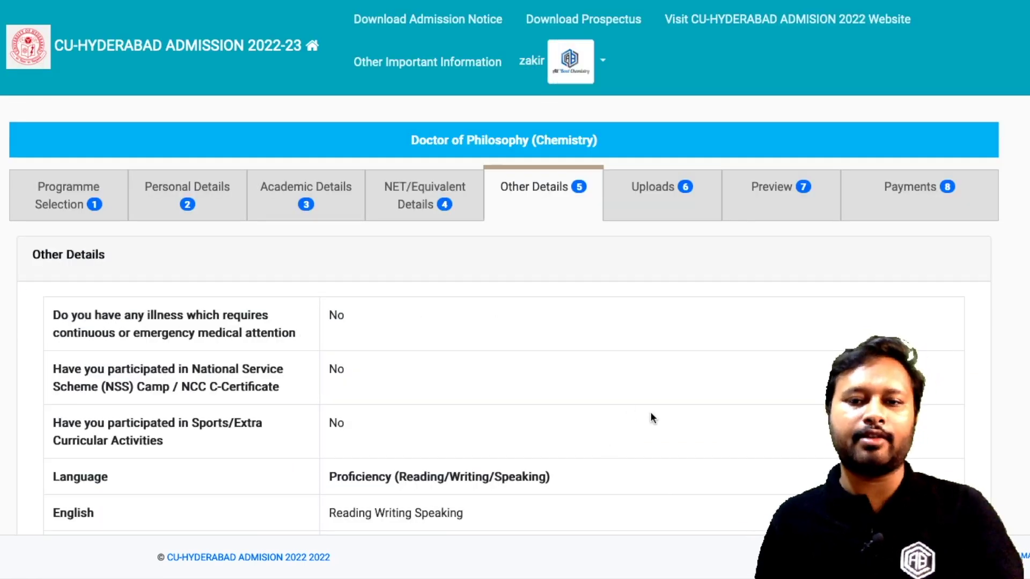
# Continue to Uploads and examine the list of required documents with their accepted formats and size limits
pyautogui.scroll(-4, 654, 423)
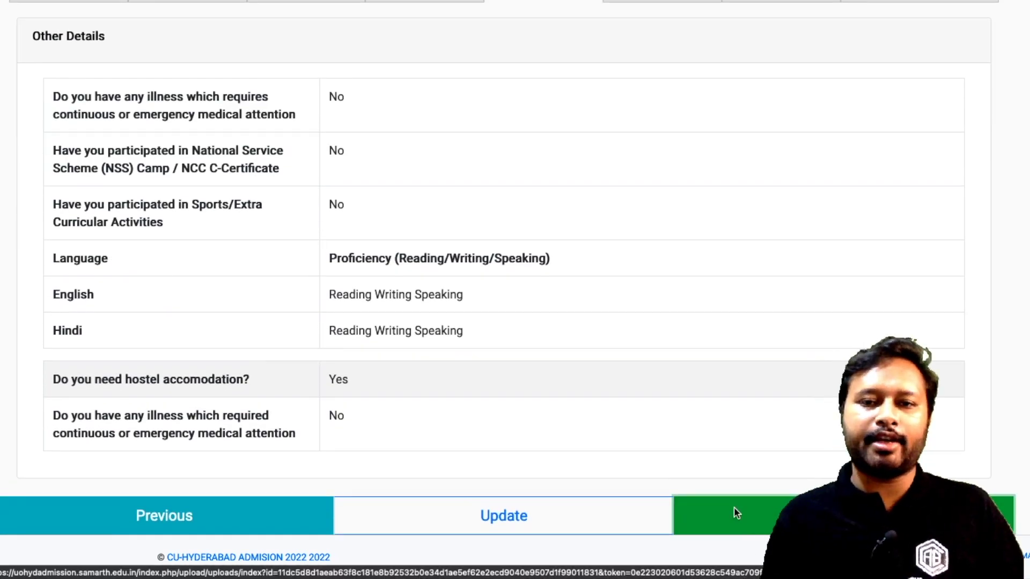
pyautogui.click(734, 505)
pyautogui.scroll(-6, 466, 373)
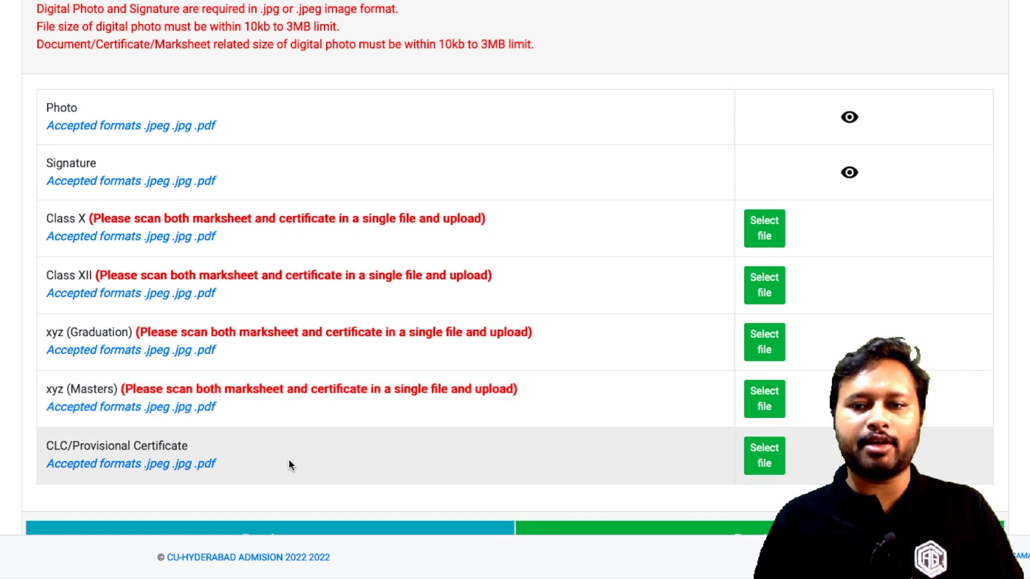
pyautogui.scroll(6, 601, 329)
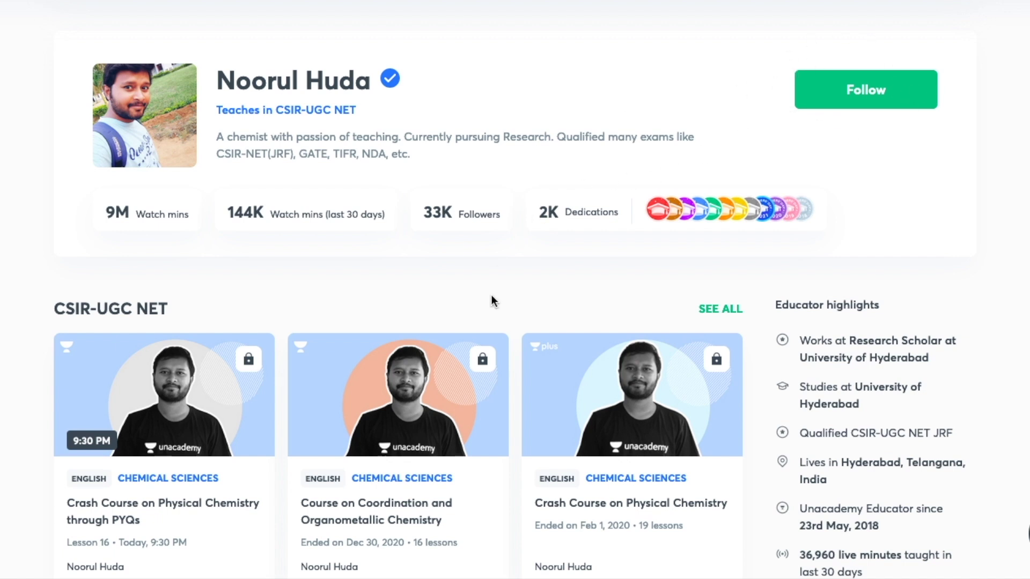
# Look through the CSIR-UGC NET courses, batches and special classes on the educator's Unacademy profile
pyautogui.scroll(-5, 497, 287)
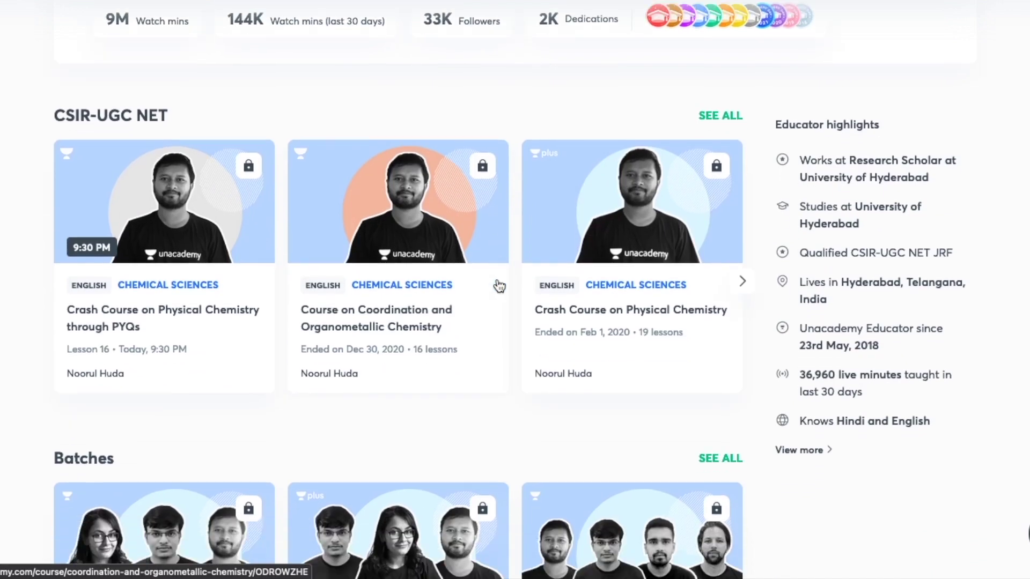
pyautogui.scroll(-3, 496, 279)
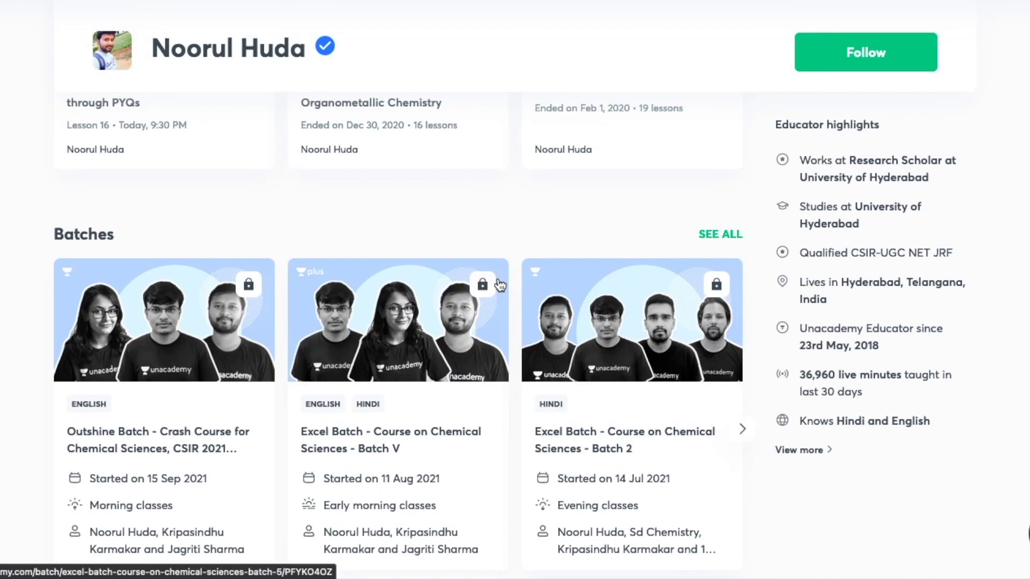
pyautogui.scroll(5, 498, 285)
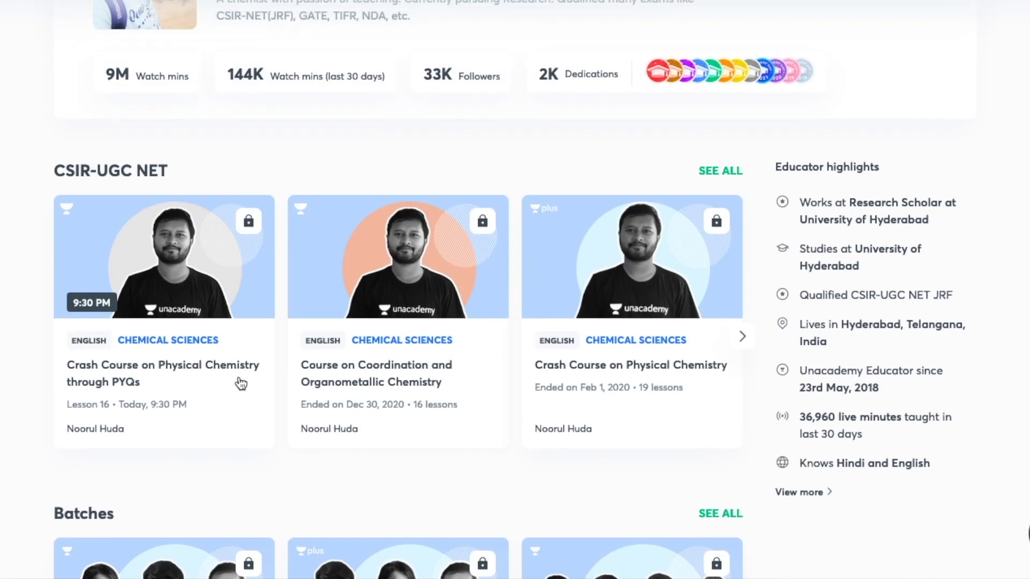
pyautogui.scroll(-4, 212, 394)
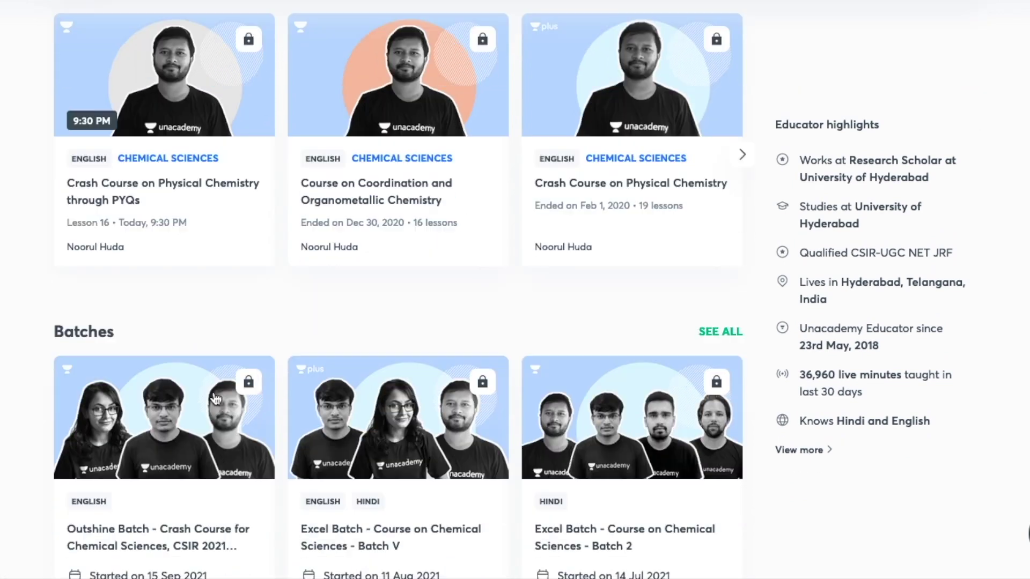
pyautogui.scroll(-6, 215, 397)
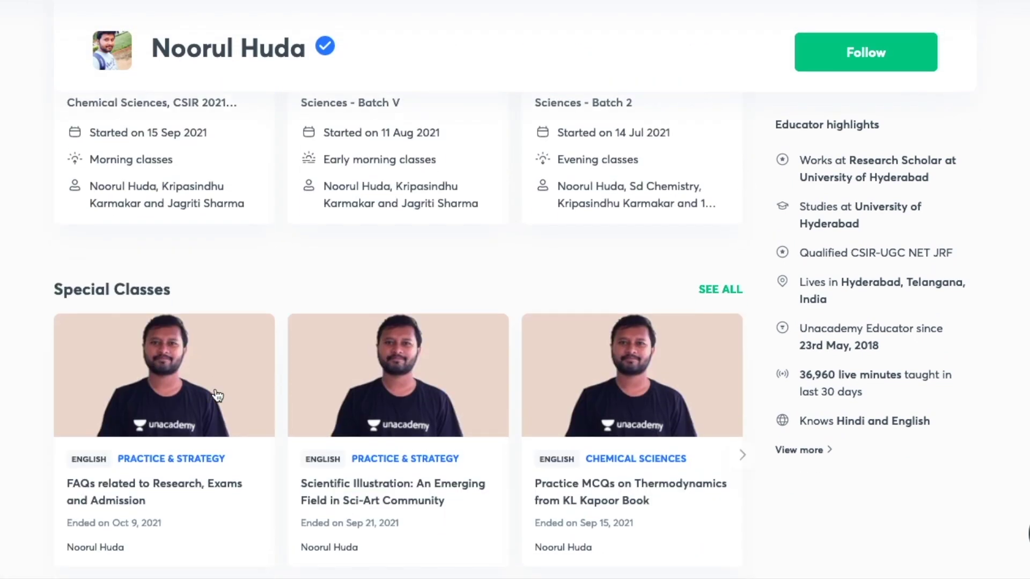
pyautogui.scroll(-2, 219, 394)
pyautogui.scroll(8, 219, 395)
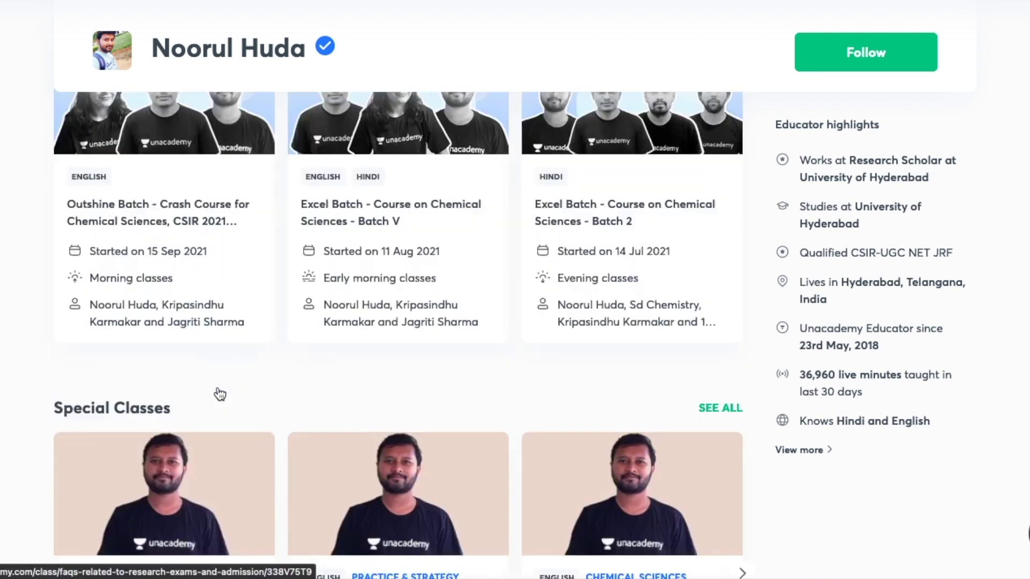
pyautogui.scroll(6, 220, 394)
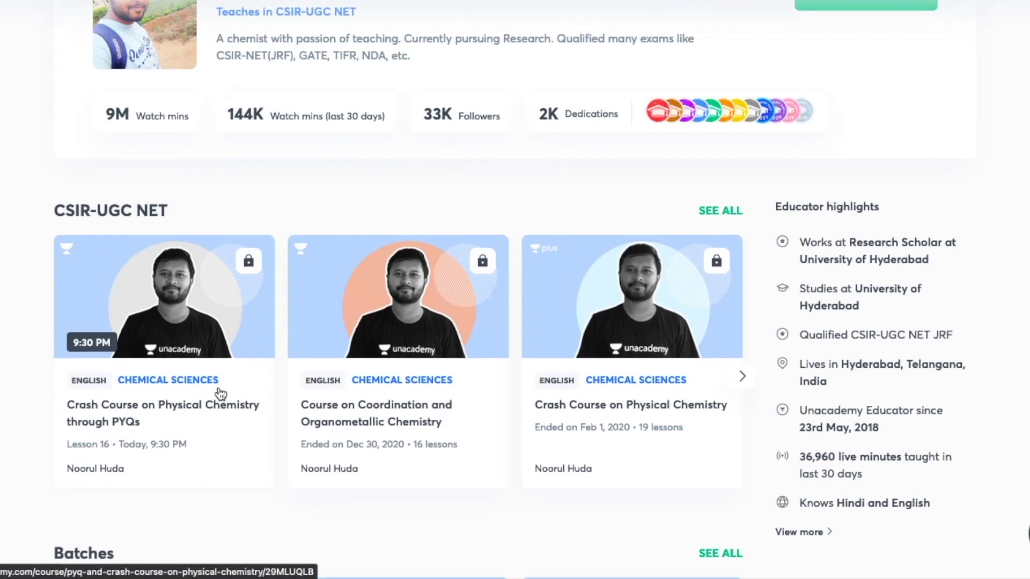
pyautogui.scroll(1, 220, 394)
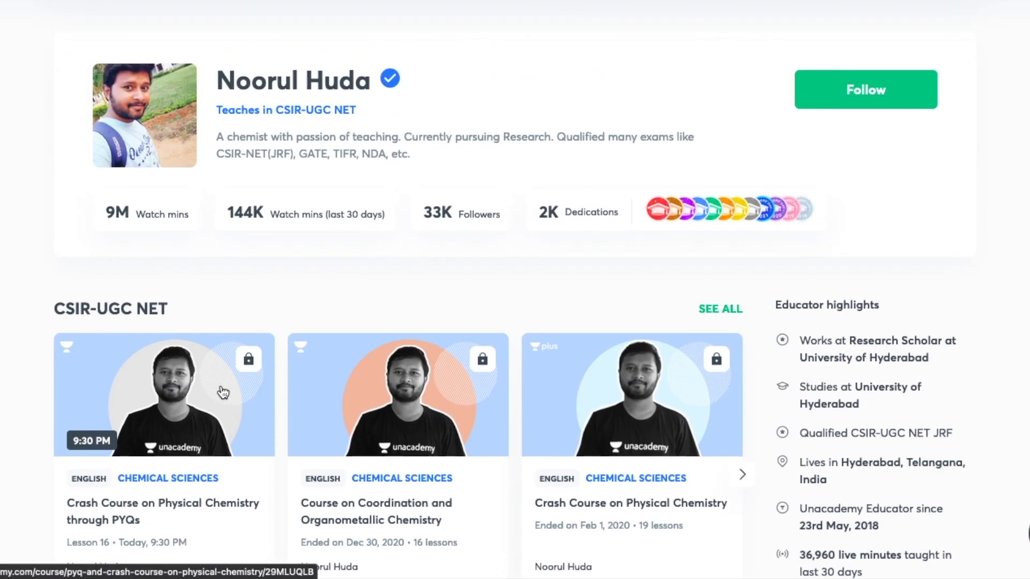